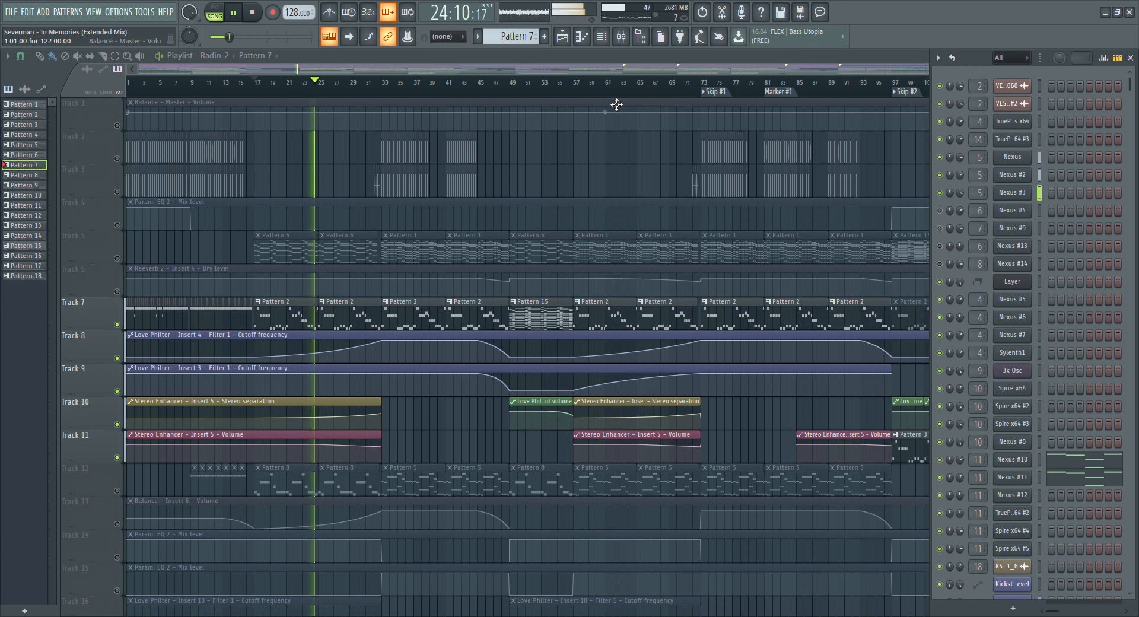
Stop playback and review the plugin settings of the Nexus, Nexus #2 and Nexus #3 channels.
key("space")
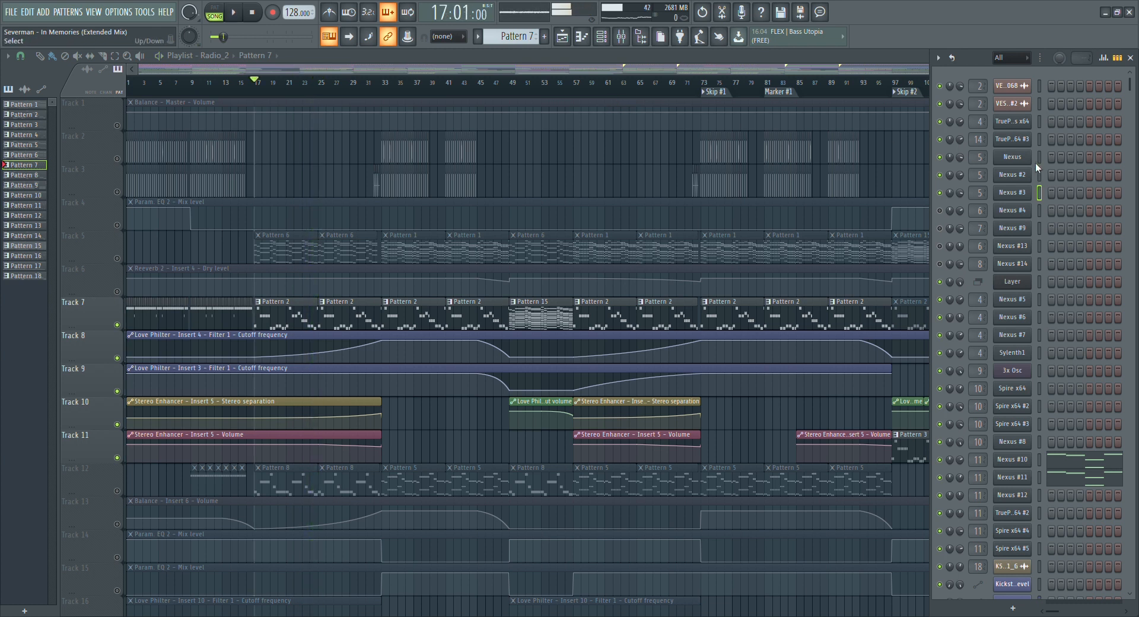
left_click(1018, 165)
left_click(1017, 165)
left_click(1014, 178)
left_click(1015, 178)
left_click(1014, 195)
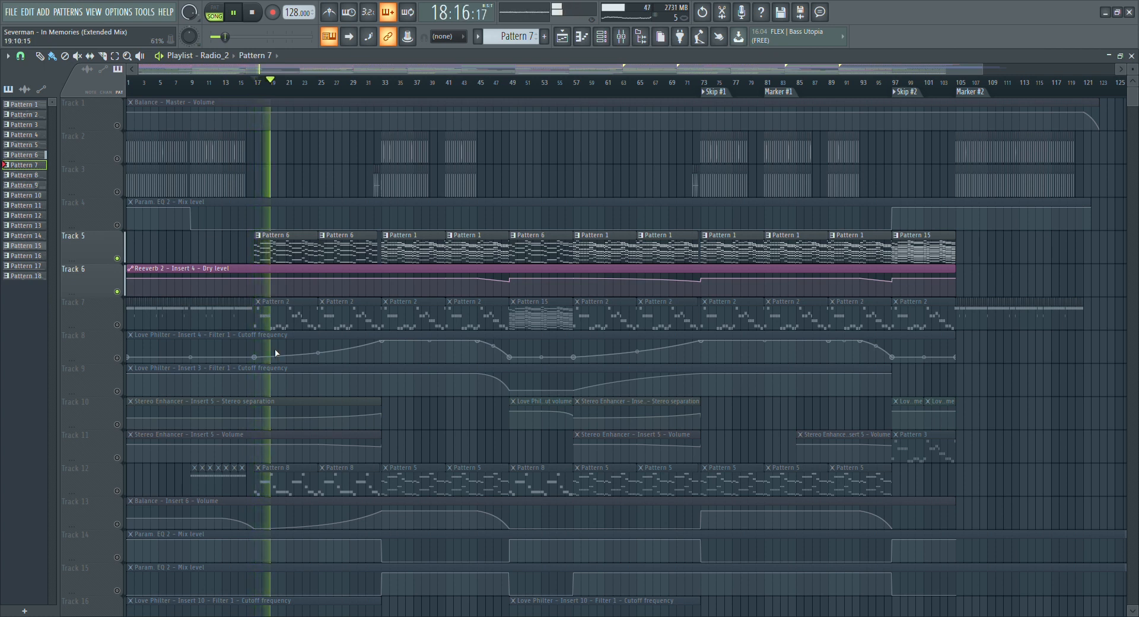
Show the channel rack and inspect the TruePianos x64 instrument used by the Track 5 patterns.
left_click(601, 36)
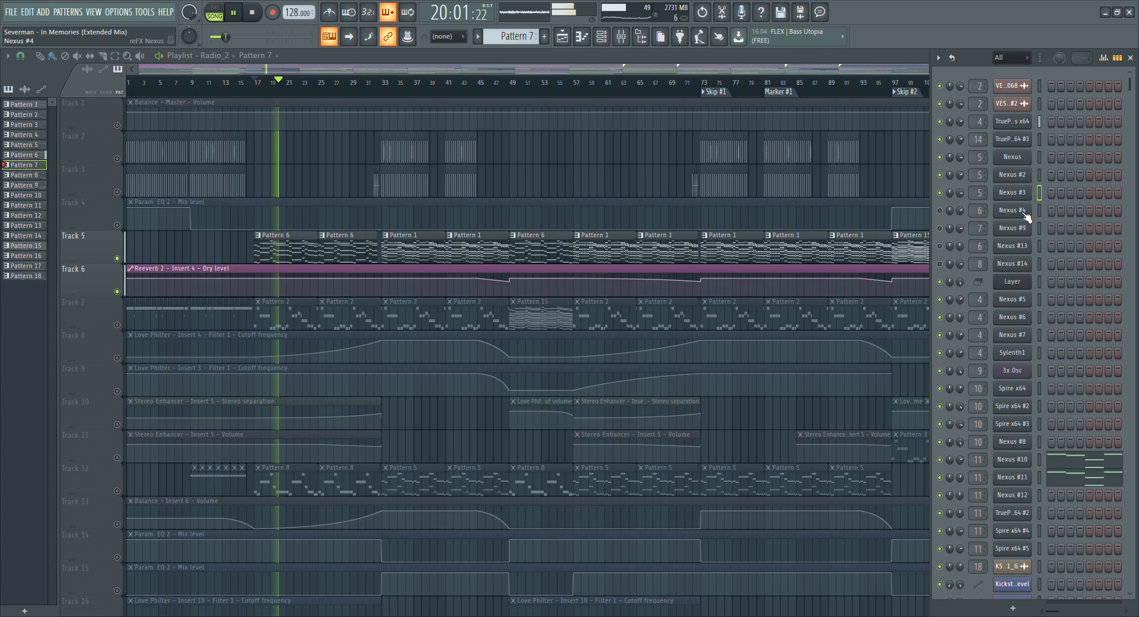
left_click(1011, 124)
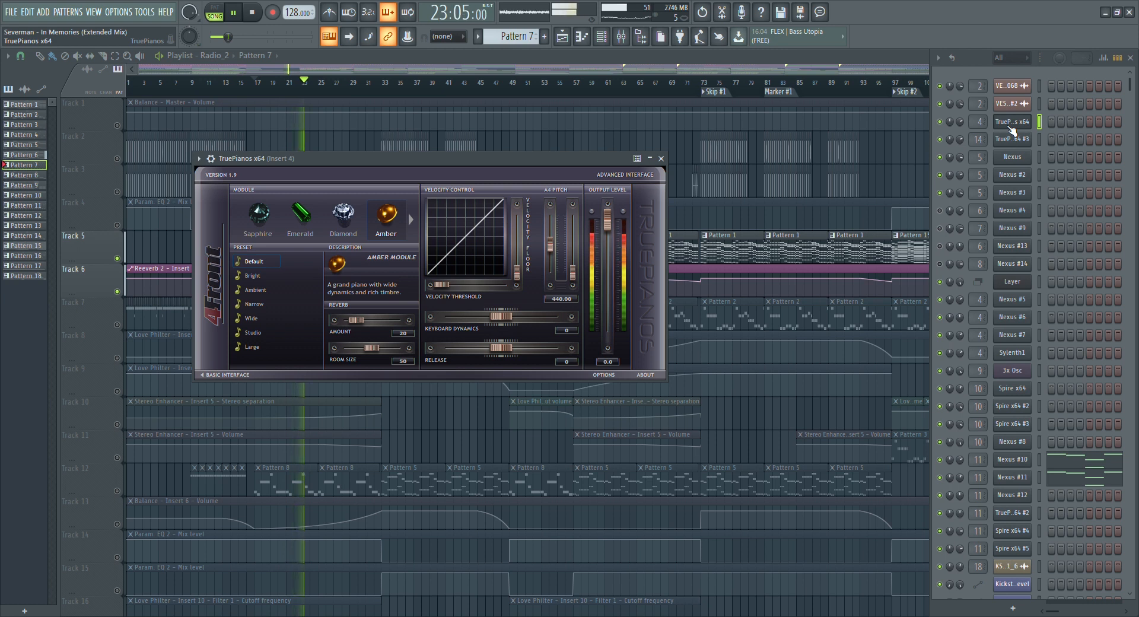
left_click(1011, 121)
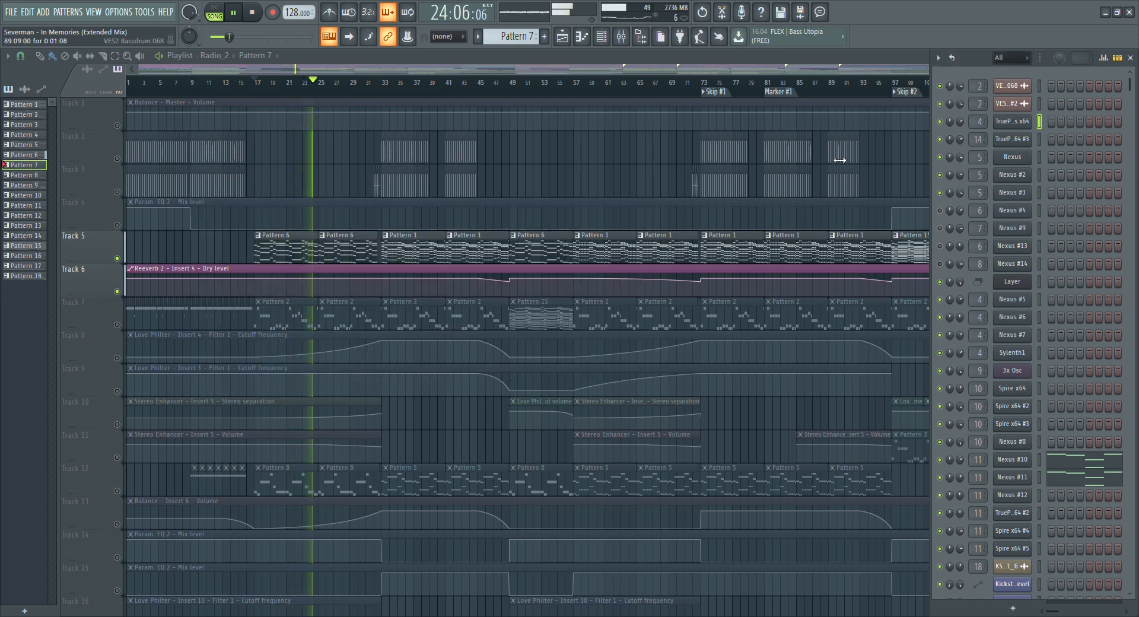
Stop playback and review the two parametric EQs and the Stereo Enhancer on mixer Insert 4.
key("space")
key("F9")
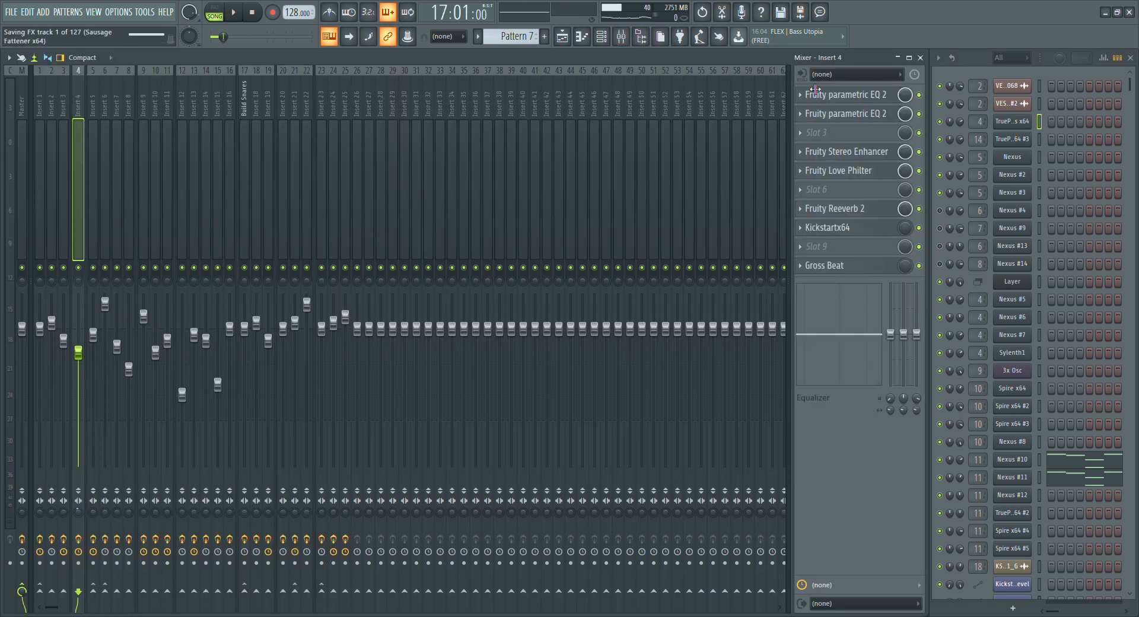
left_click(836, 96)
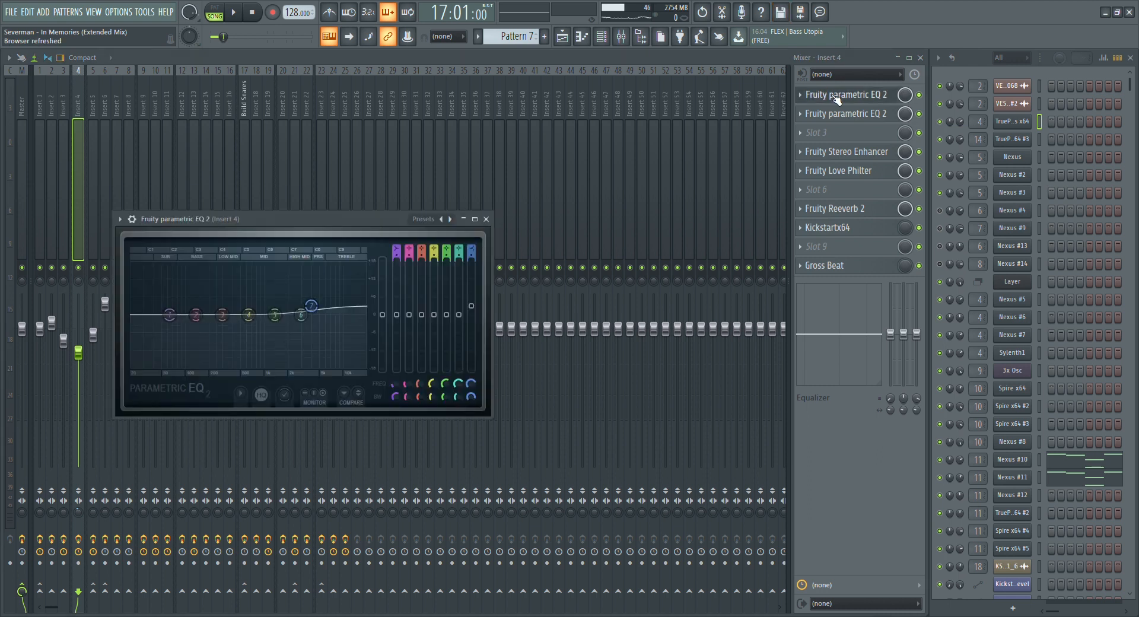
left_click(845, 113)
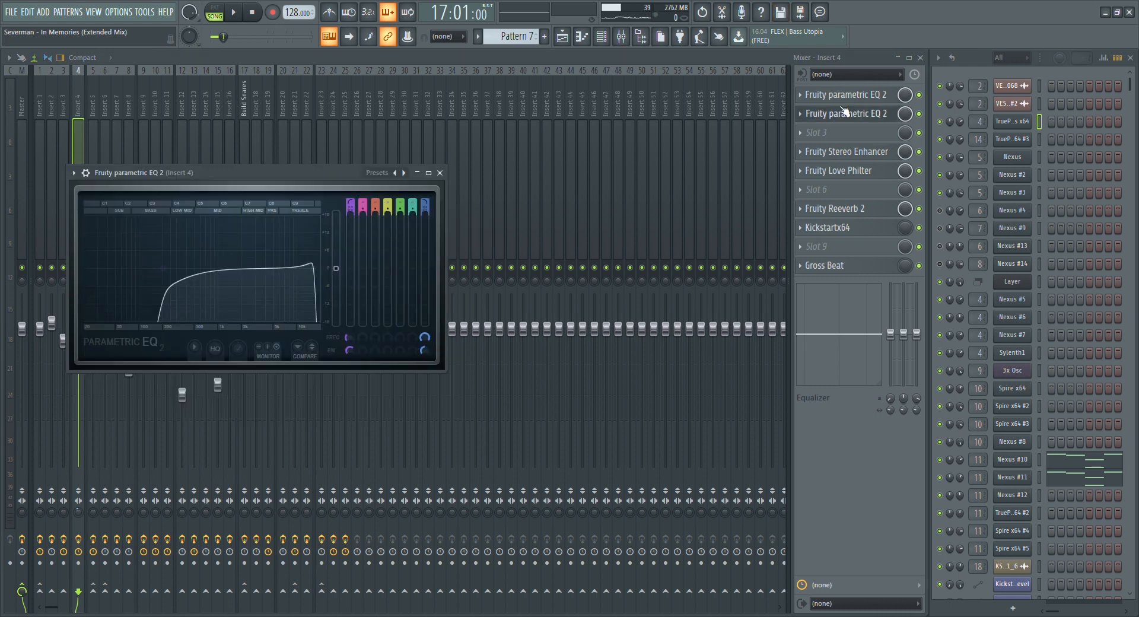
left_click(845, 112)
left_click(865, 153)
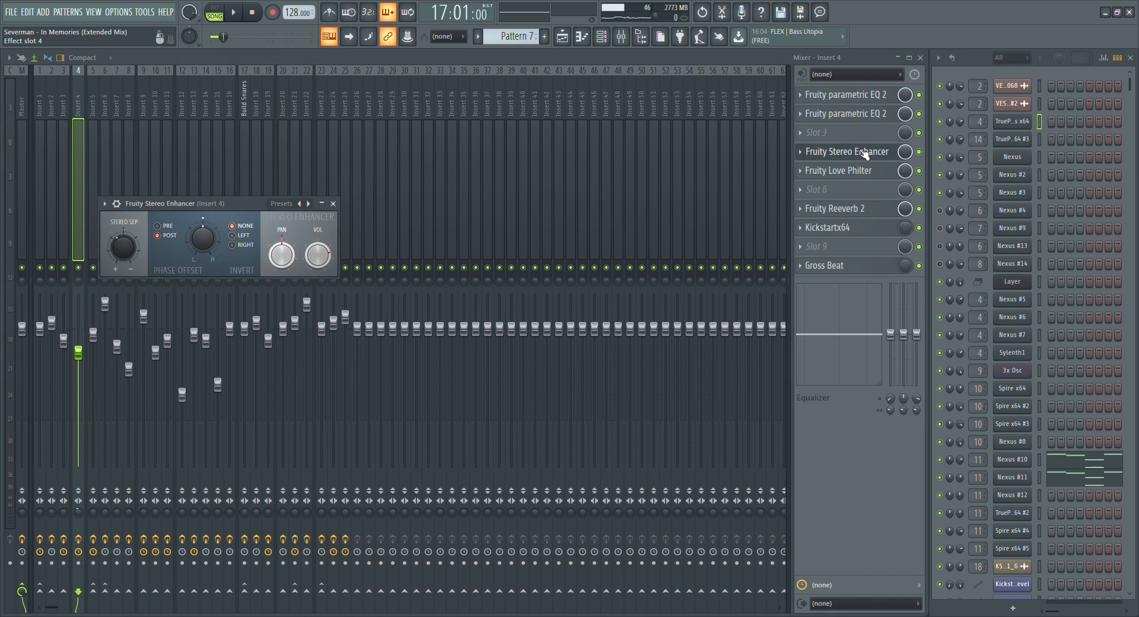
Review the Fruity Love Philter, Reeverb 2, Kickstart and Gross Beat settings on mixer Insert 4.
left_click(854, 171)
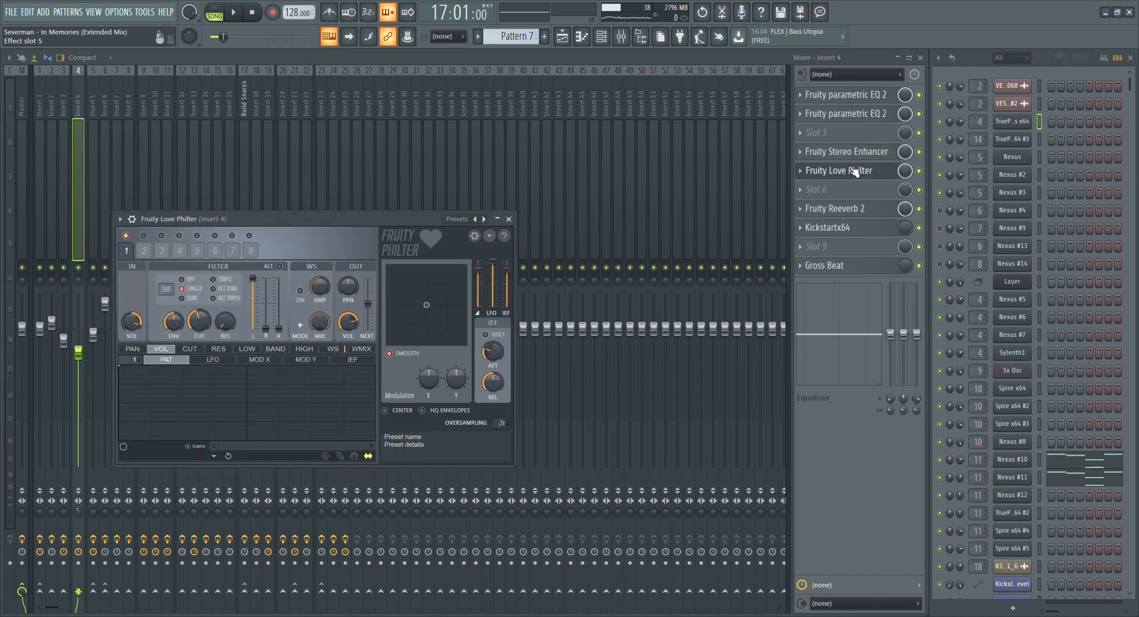
left_click(855, 172)
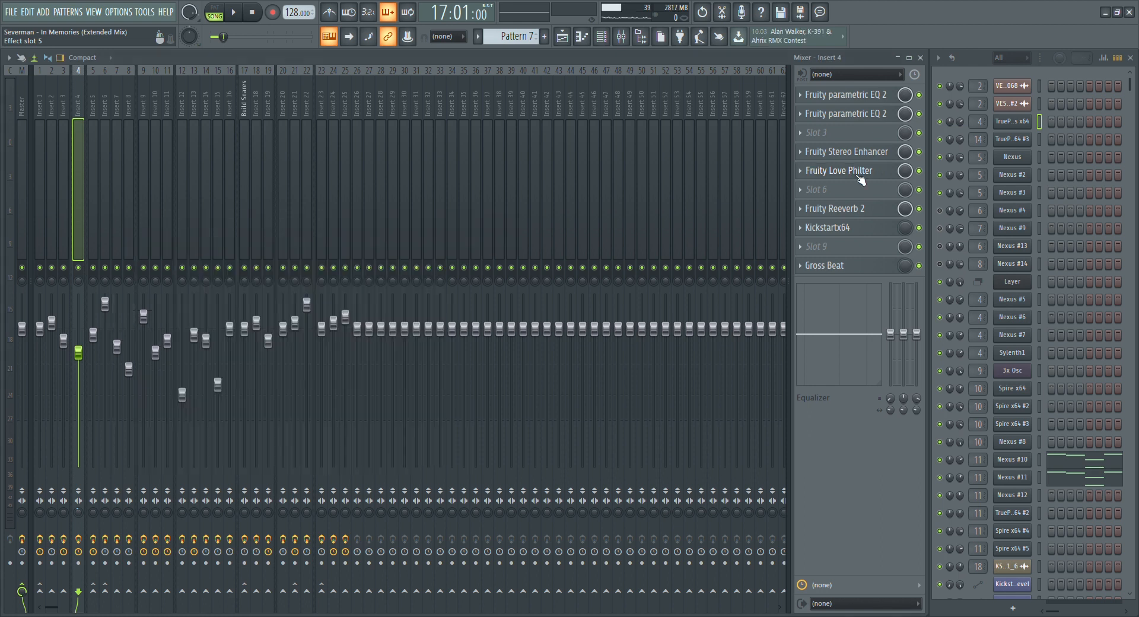
left_click(865, 212)
left_click(854, 229)
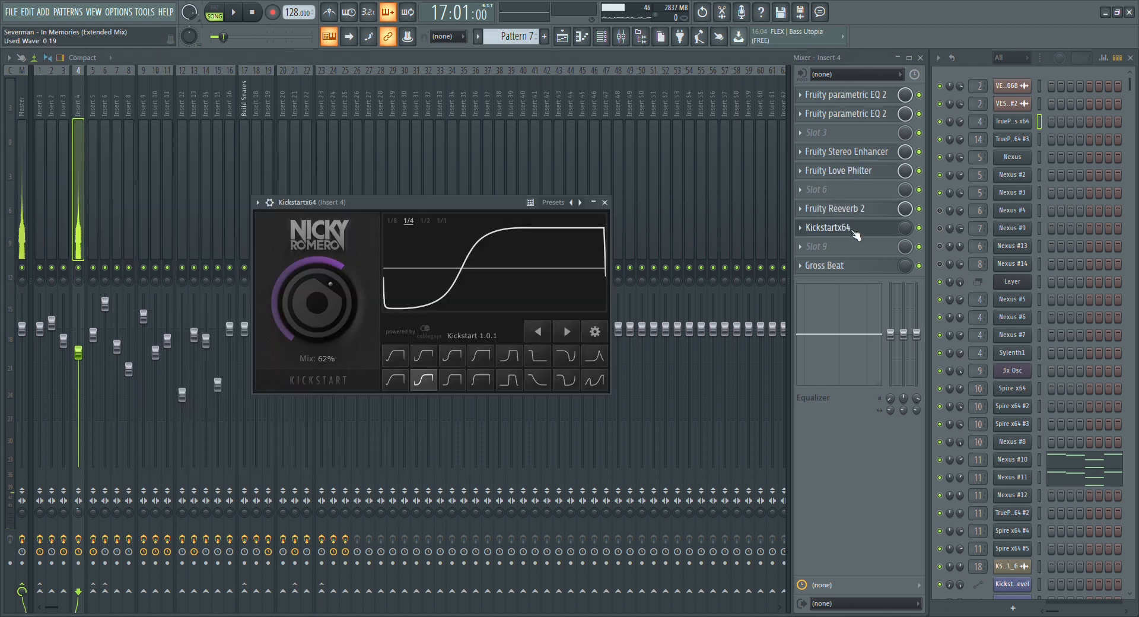
left_click(855, 231)
left_click(866, 265)
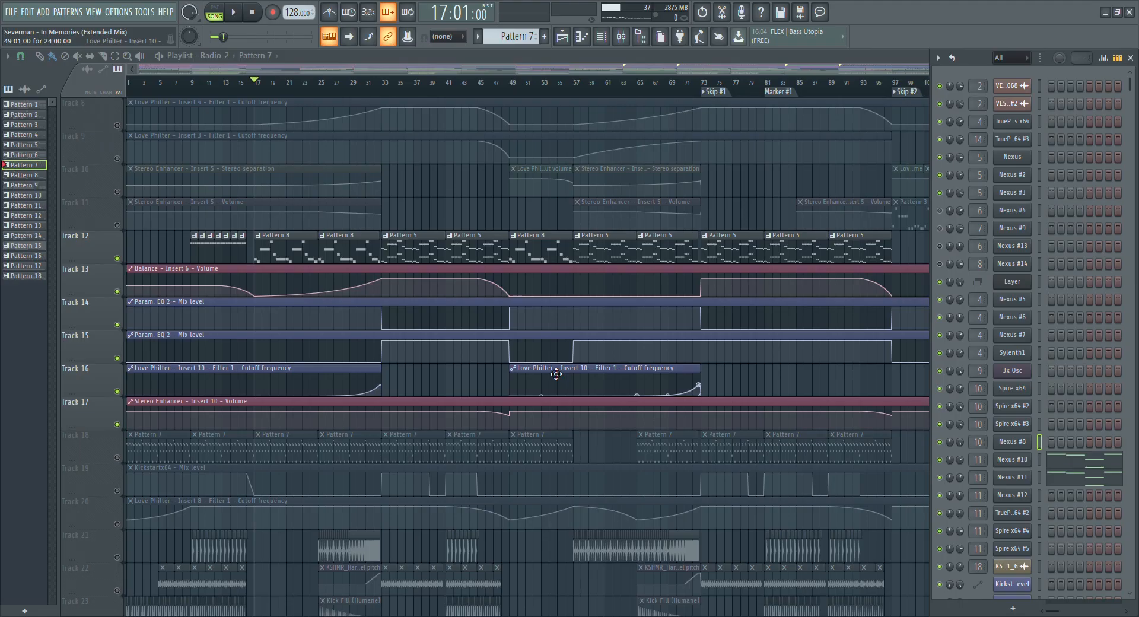
Listen to Tracks 12 to 17 from bar 17 and examine the first parametric EQ on mixer Insert 10 during playback.
key("space")
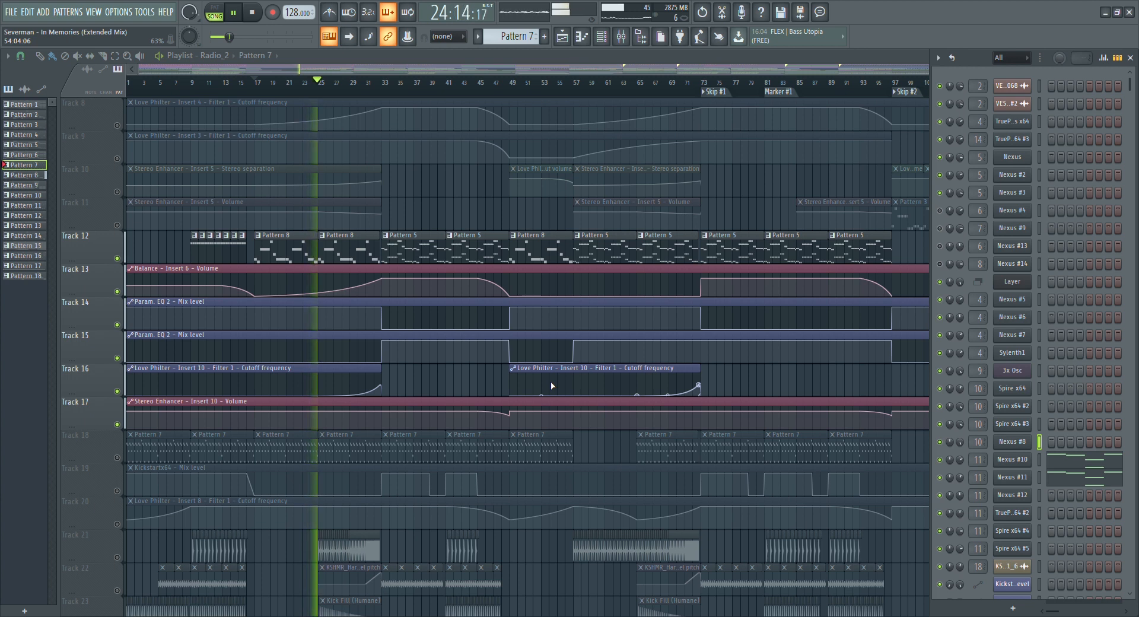
key("space")
left_click(622, 37)
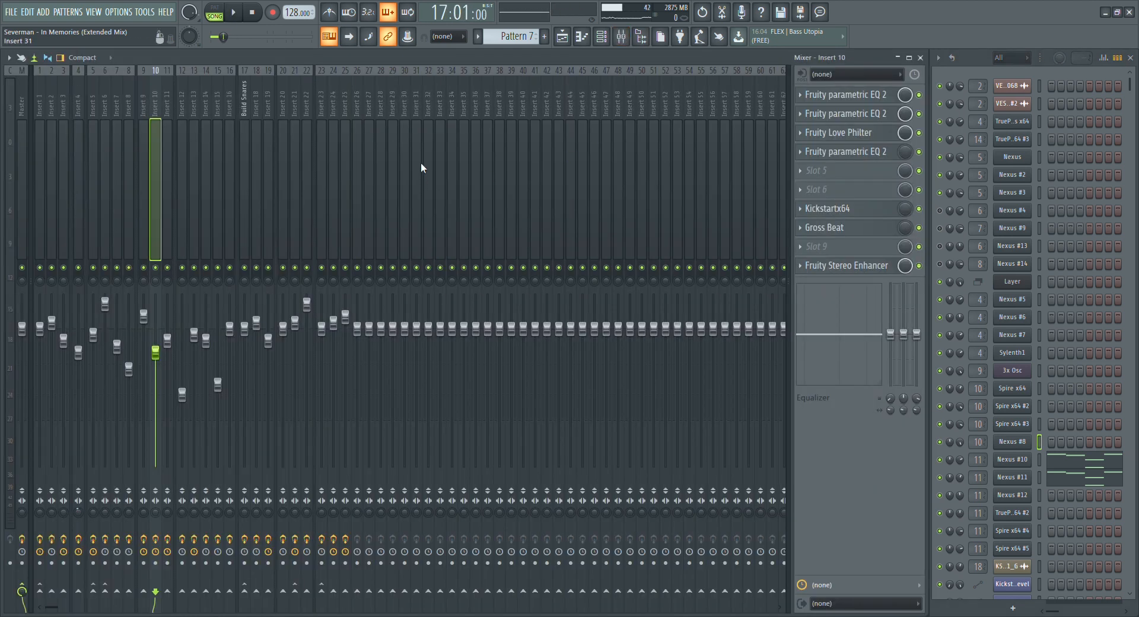
left_click(839, 95)
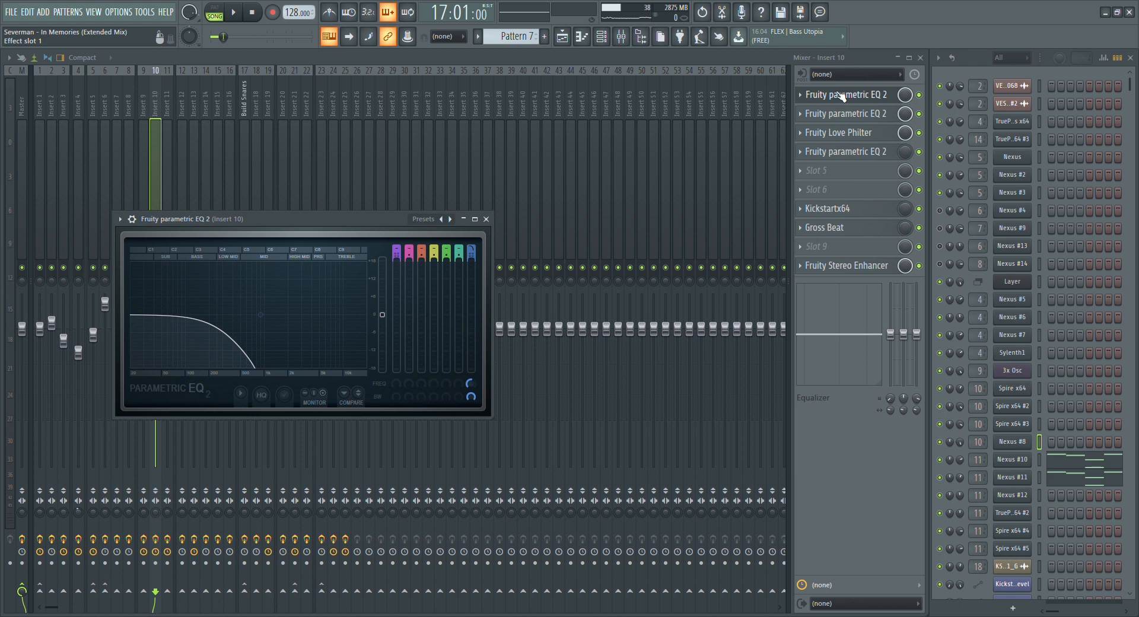
key("space")
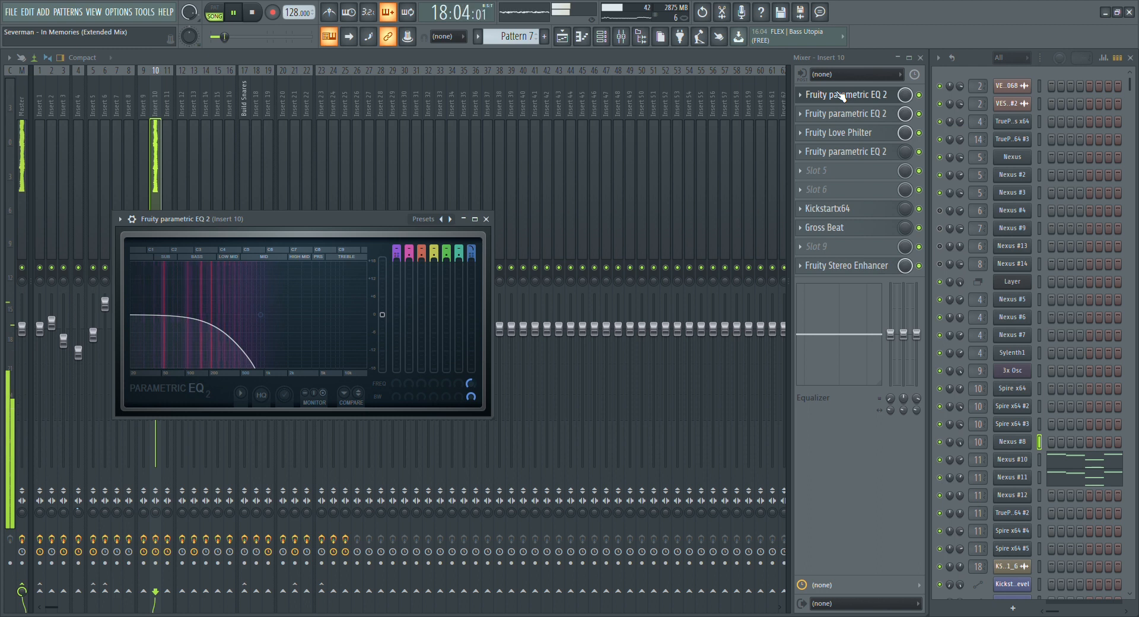
left_click(840, 95)
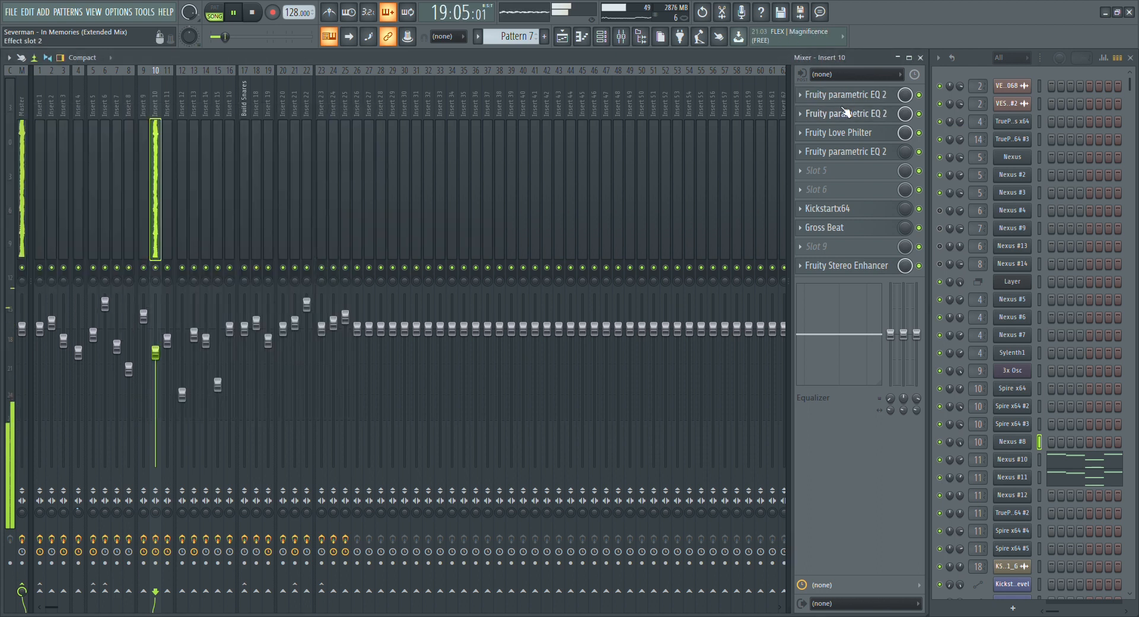
left_click(850, 96)
key("space")
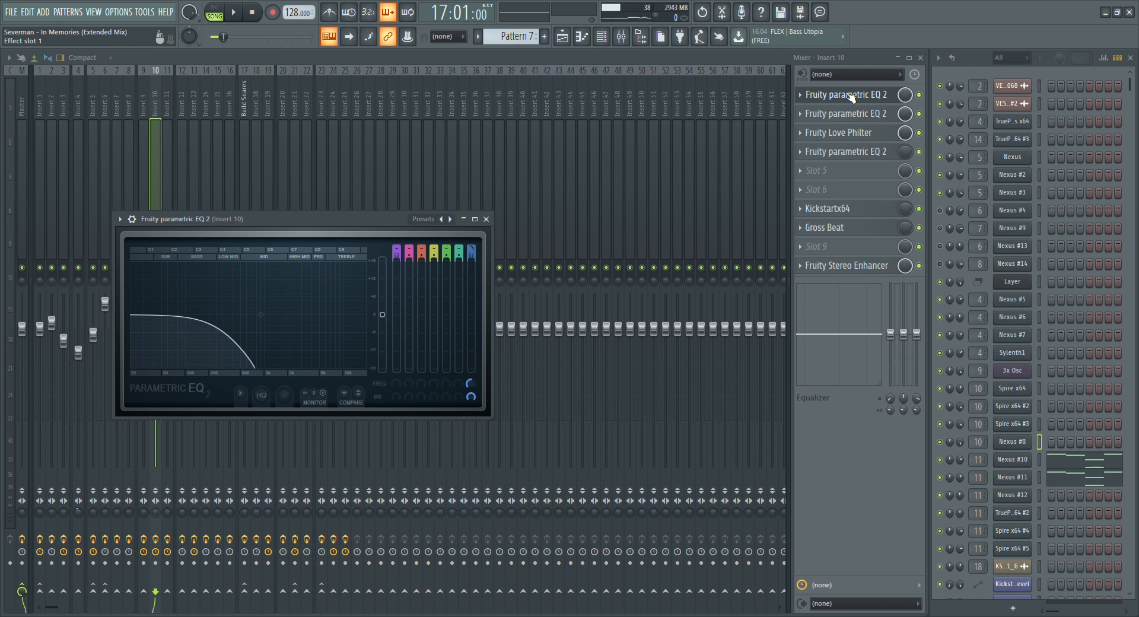
left_click(851, 98)
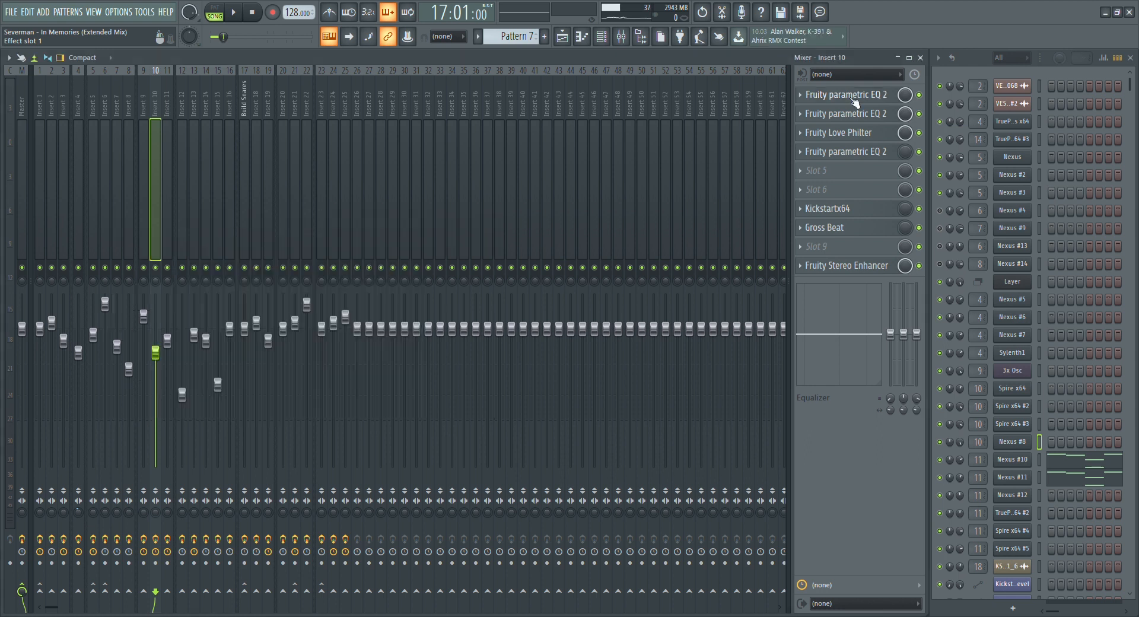
Review the second parametric EQ, the Love Philter and the slot 4 parametric EQ on mixer Insert 10.
left_click(854, 114)
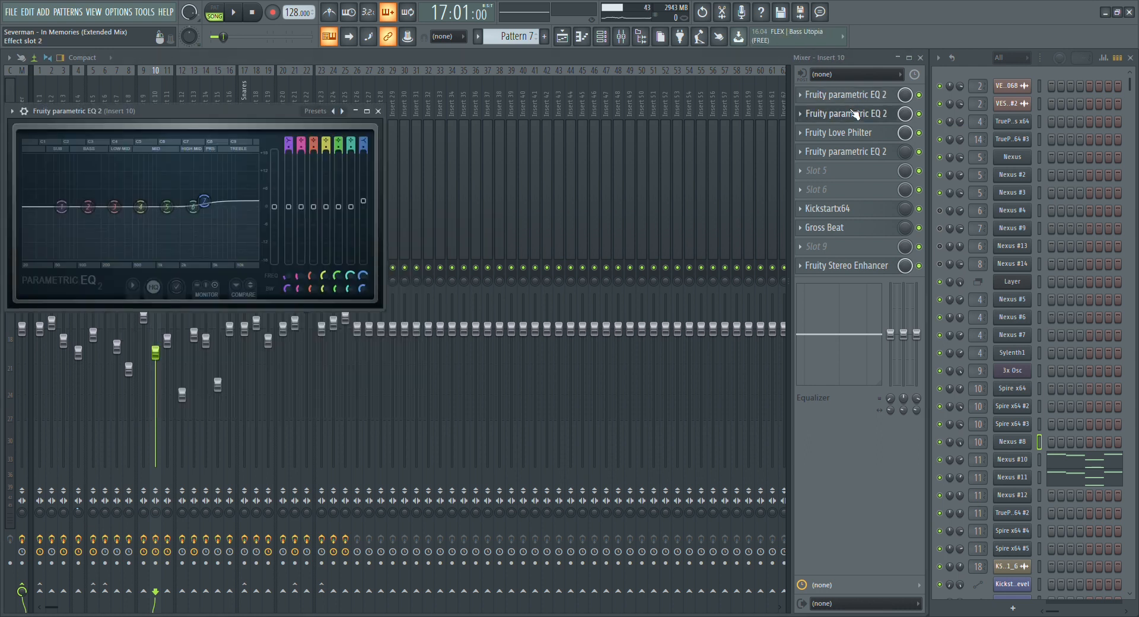
left_click(854, 114)
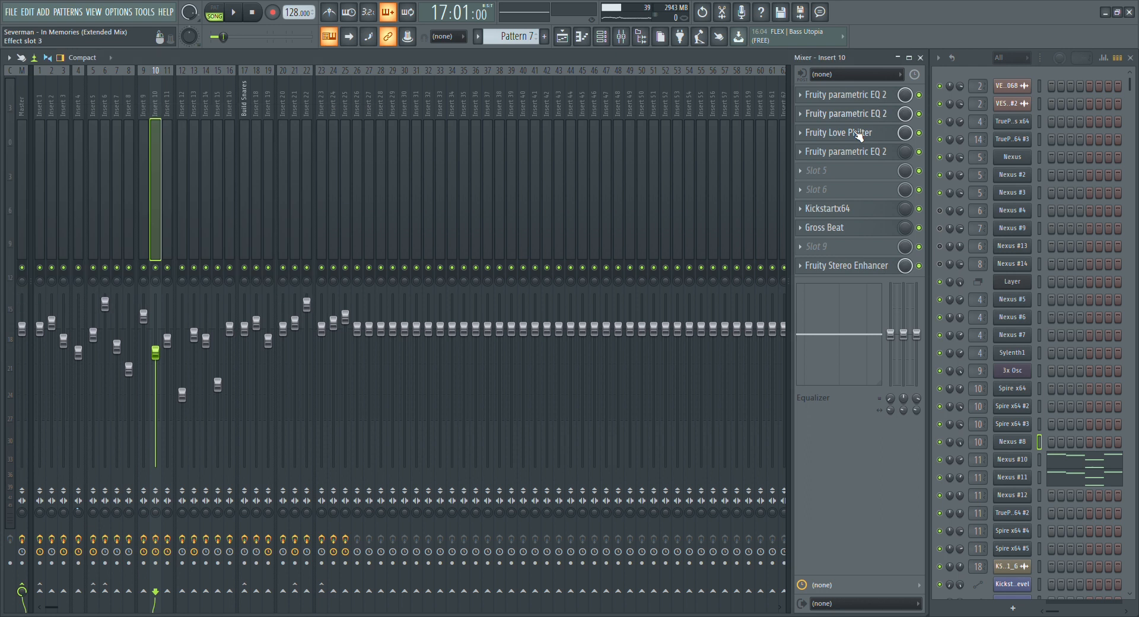
left_click(854, 135)
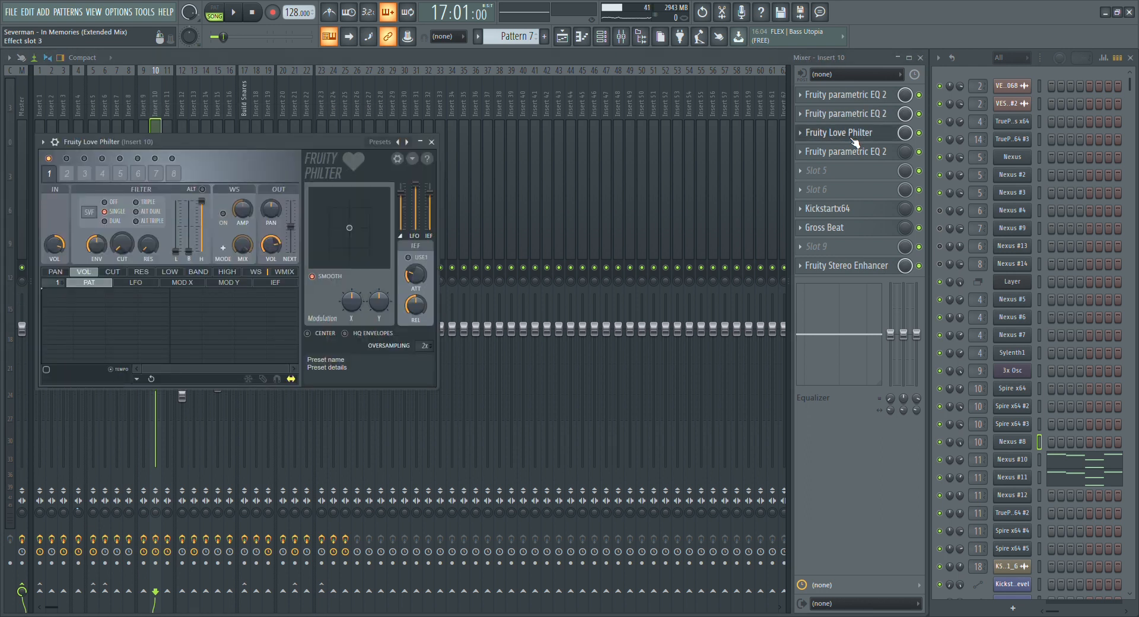
left_click(854, 140)
left_click(862, 153)
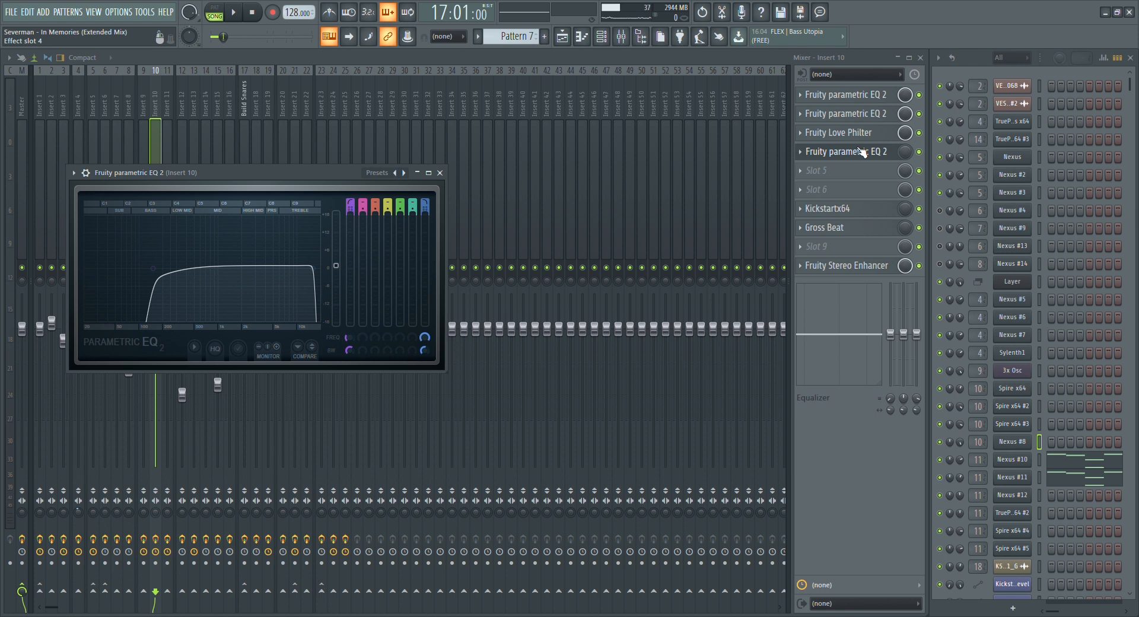
left_click(861, 153)
Review the Kickstart, Gross Beat and Stereo Enhancer settings on mixer Insert 10.
left_click(849, 209)
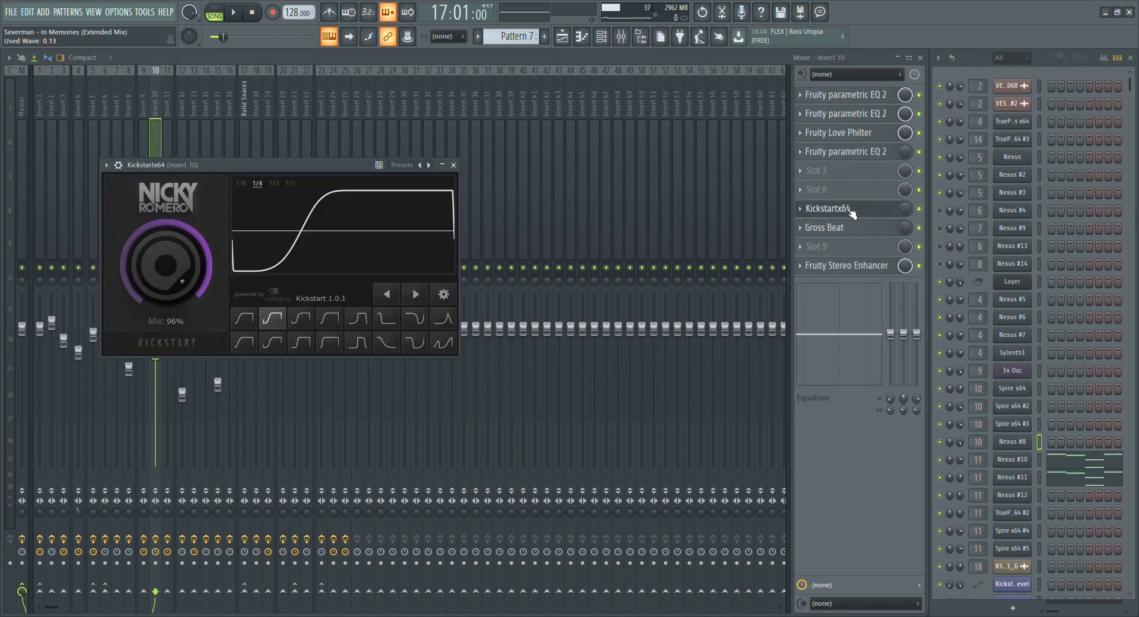
left_click(850, 209)
left_click(851, 228)
left_click(851, 227)
left_click(850, 266)
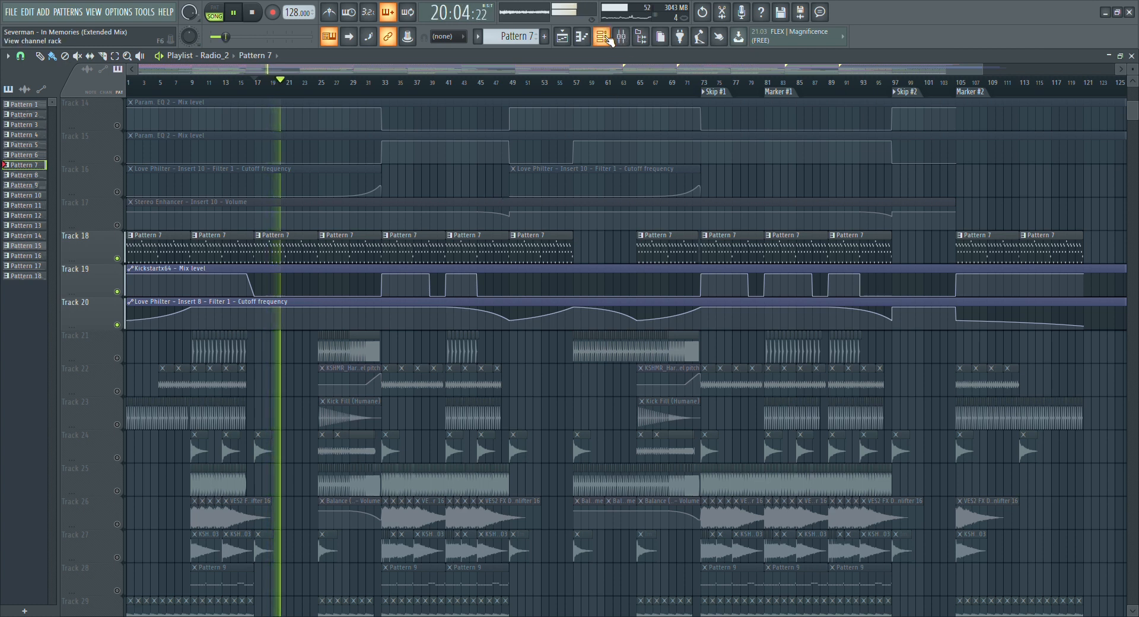
Show the channel rack and inspect the Nexus #10 and Nexus #11 instruments while Tracks 18 to 20 play.
left_click(601, 36)
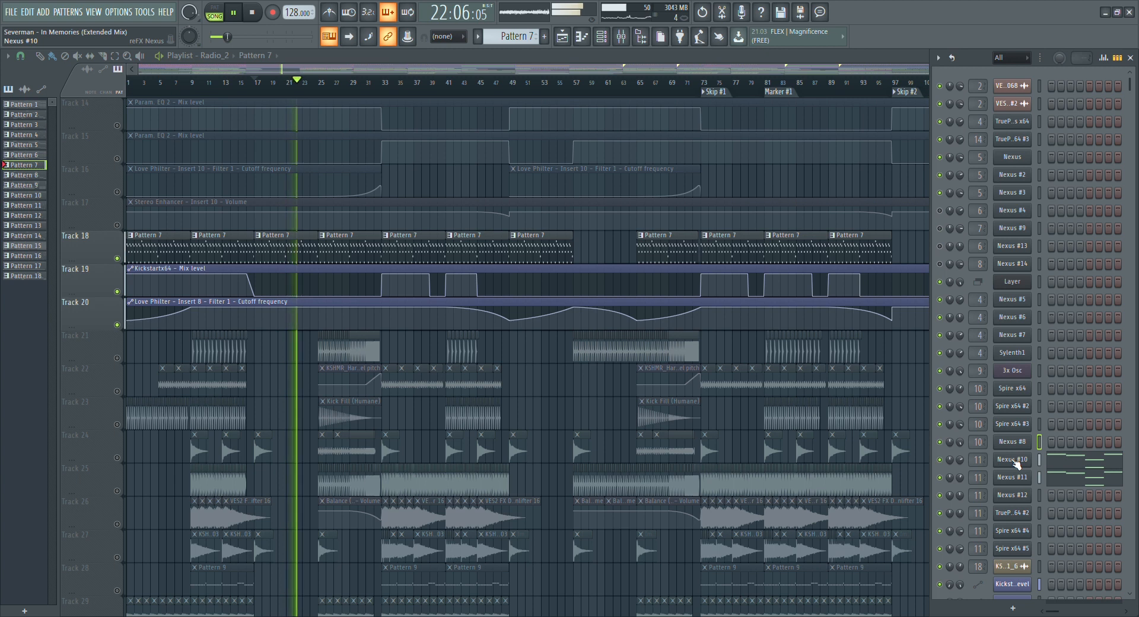
left_click(1015, 461)
left_click(1015, 461)
left_click(1012, 477)
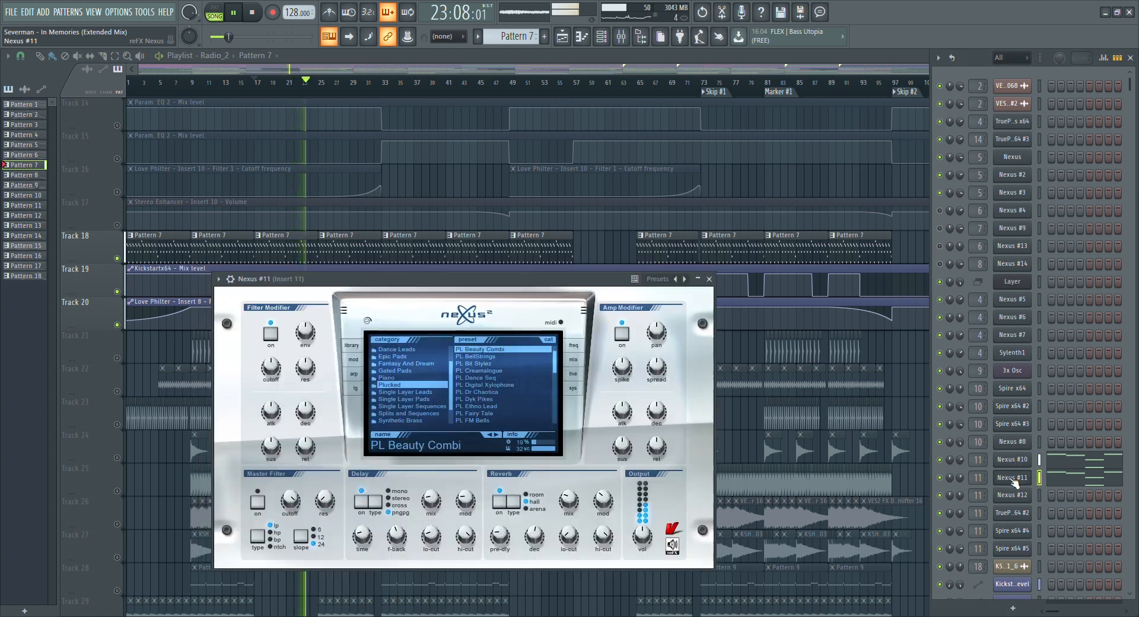
left_click(1011, 476)
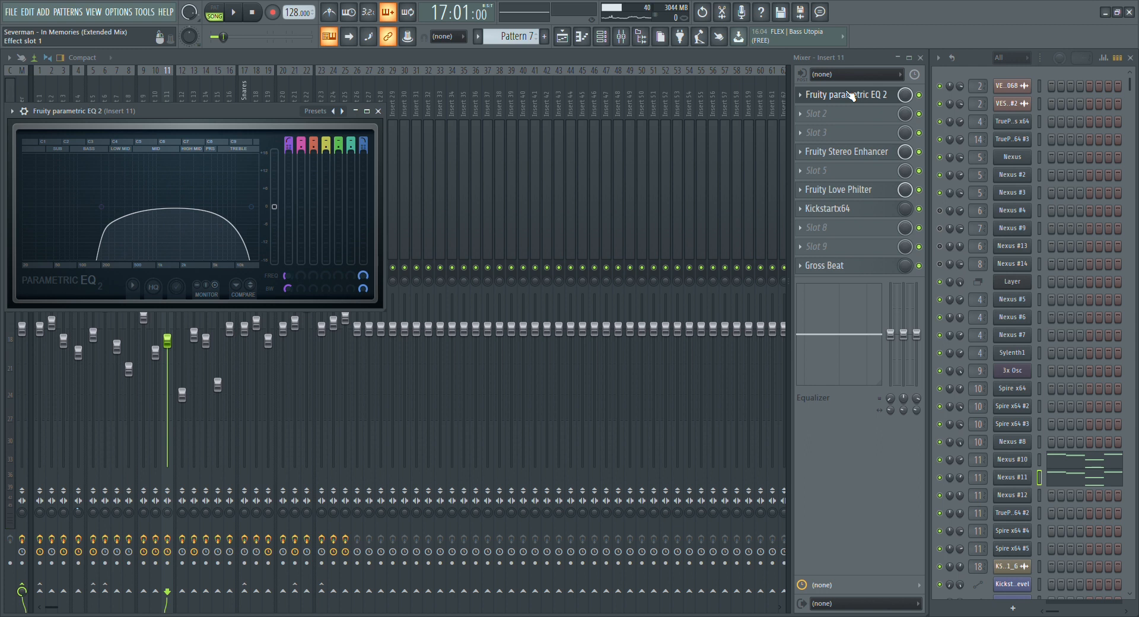
Review the Stereo Enhancer, Love Philter, Kickstart and Gross Beat settings on mixer Insert 11.
left_click(858, 151)
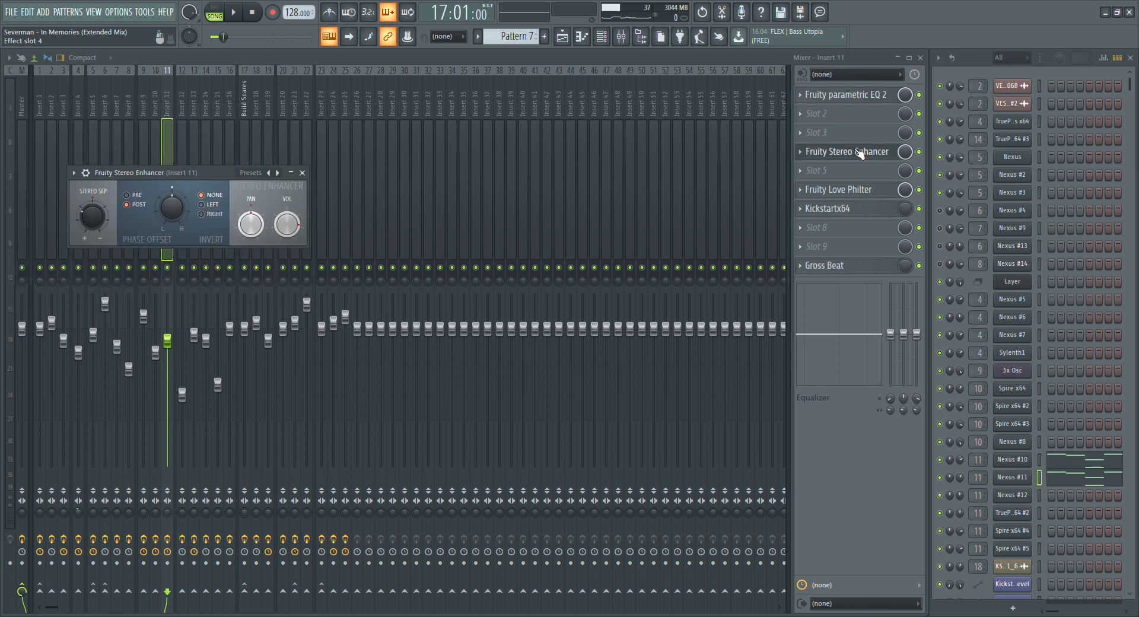
left_click(858, 152)
left_click(858, 191)
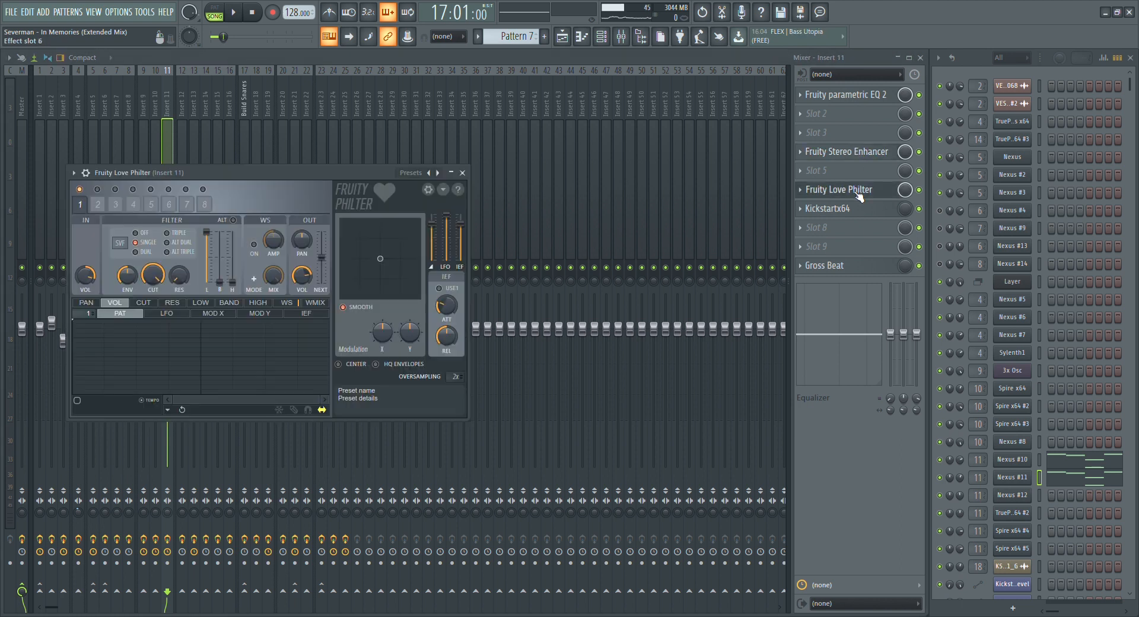
left_click(860, 209)
left_click(859, 209)
left_click(862, 267)
left_click(863, 267)
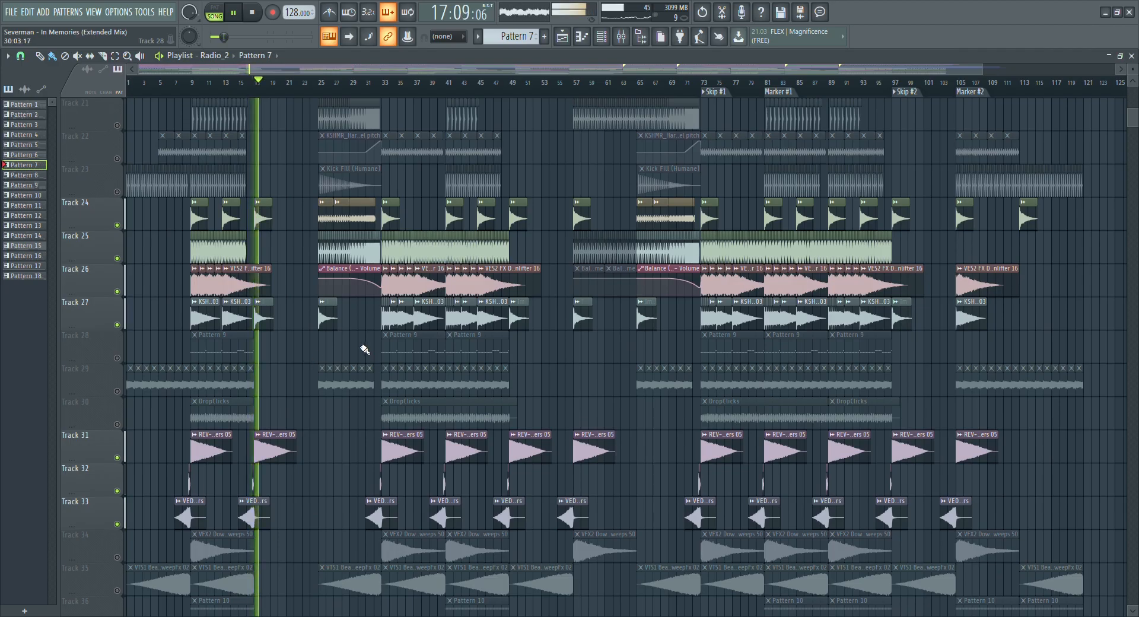
Look through the active drum, crash, uplifter, riser and sweep clips down to Track 45 during playback.
scroll(365, 349, "down", 2)
scroll(364, 349, "down", 12)
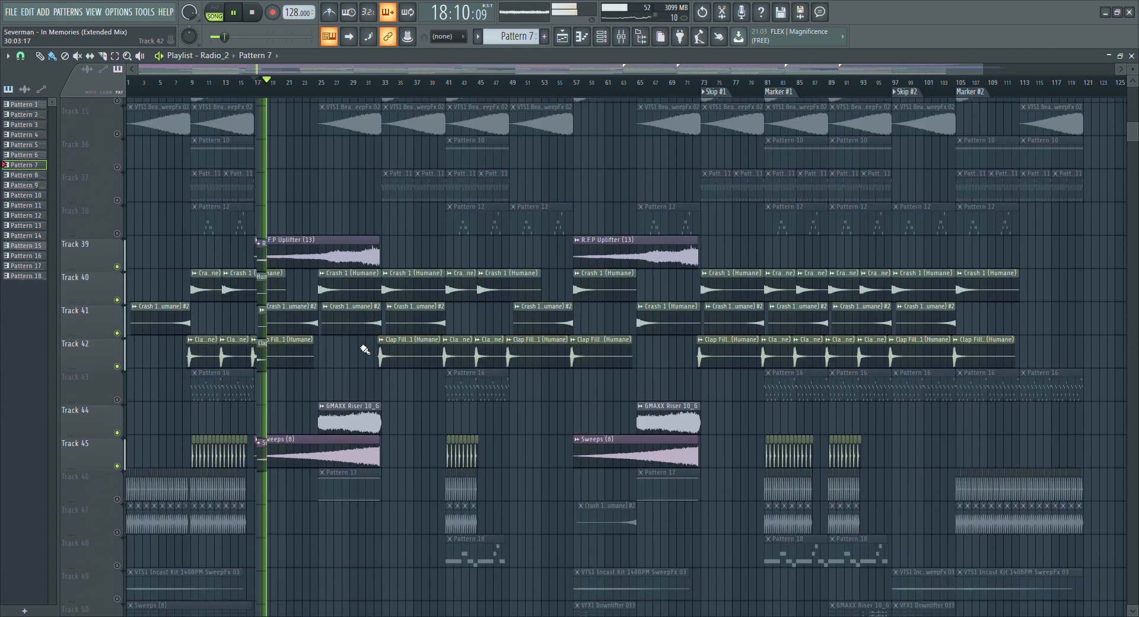
scroll(365, 350, "down", 3)
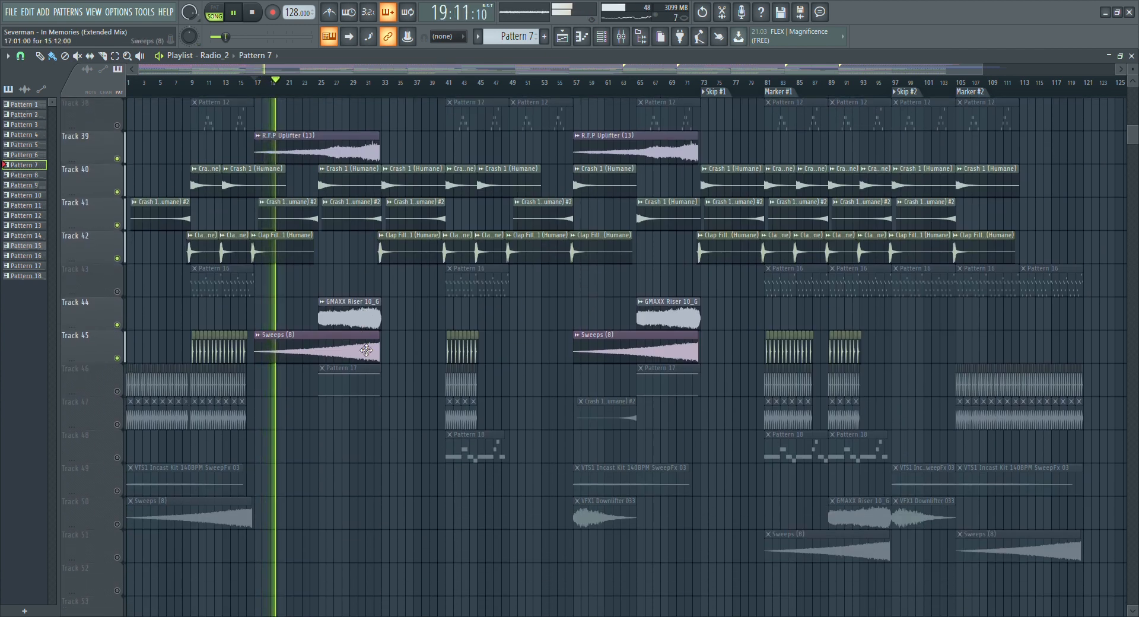
scroll(364, 344, "up", 4)
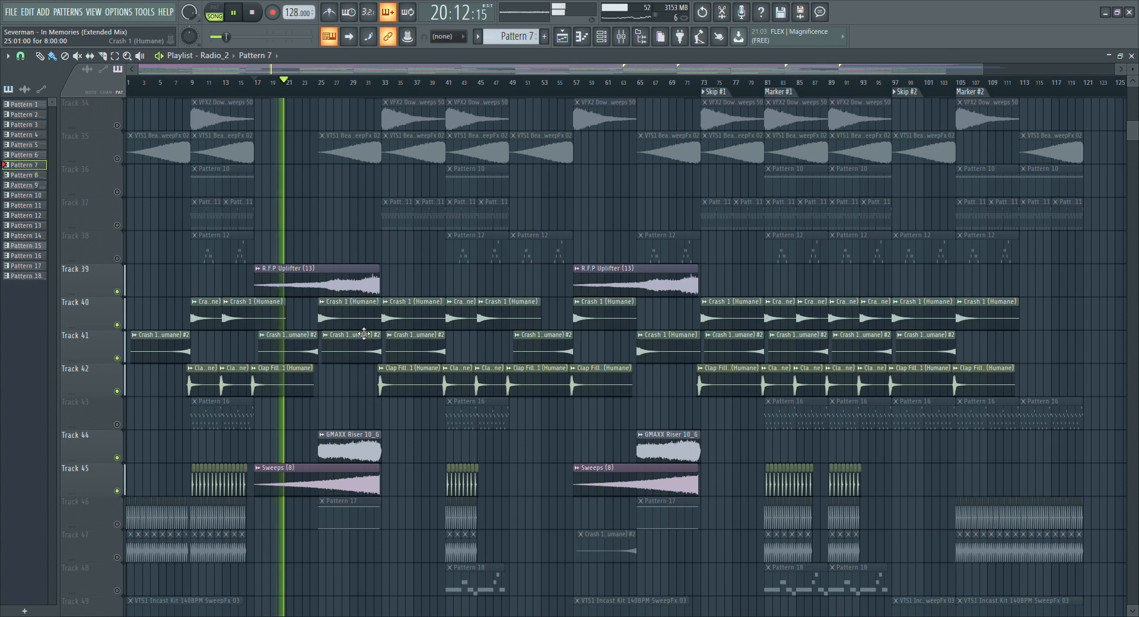
Jump playback ahead to about bar 24 and unmute Tracks 28 to 30.
left_click(312, 81)
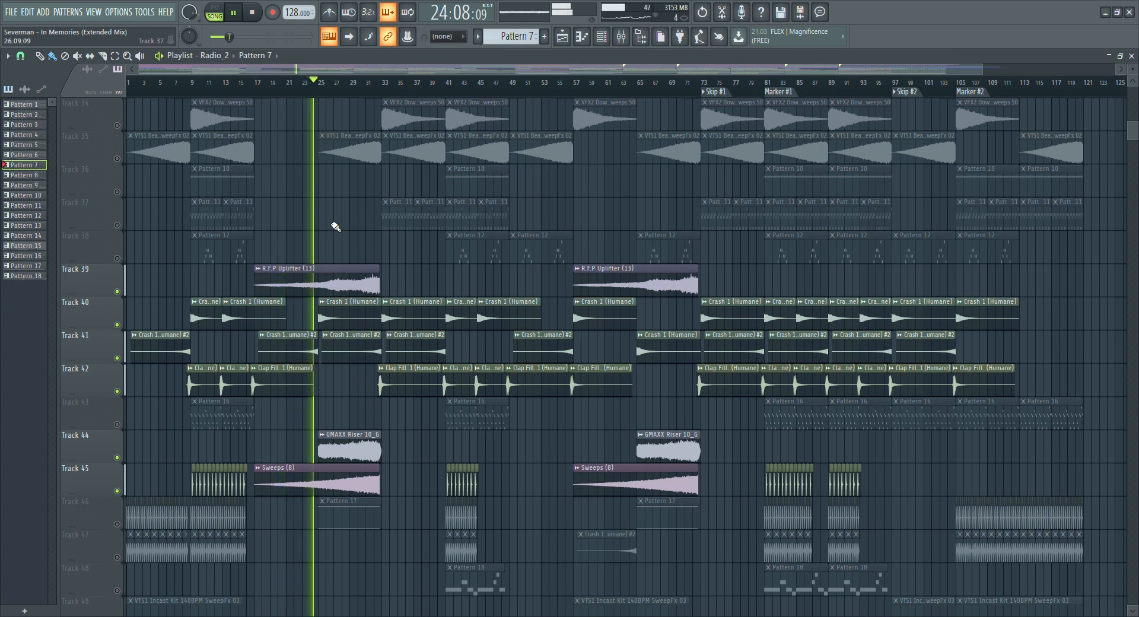
scroll(323, 287, "up", 3)
scroll(324, 287, "up", 3)
scroll(324, 287, "up", 5)
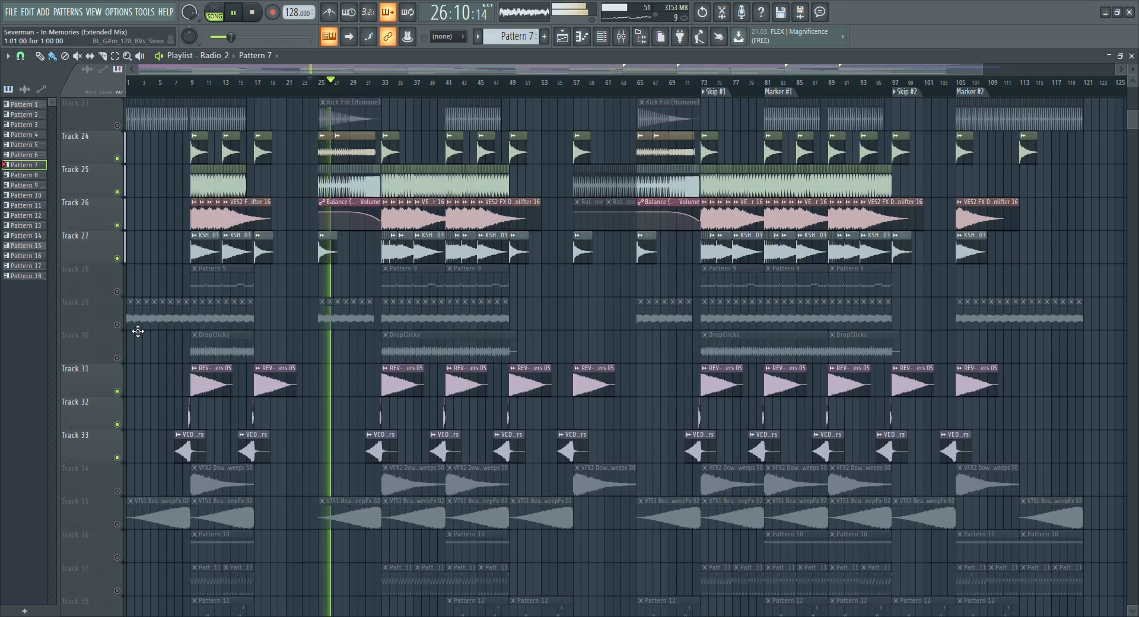
left_click(117, 324)
left_click(117, 292)
left_click(117, 356)
Unmute Tracks 35 to 38 and Track 46 while the break plays.
scroll(142, 339, "down", 7)
left_click(116, 291)
left_click(117, 325)
left_click(117, 358)
left_click(117, 390)
scroll(145, 384, "down", 9)
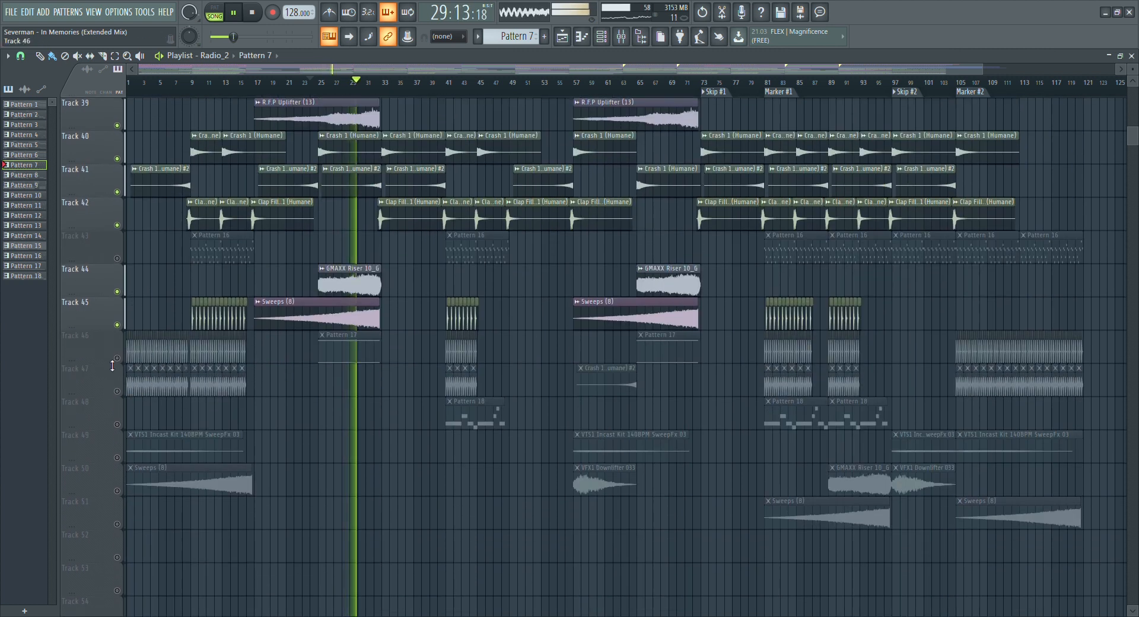
left_click(117, 359)
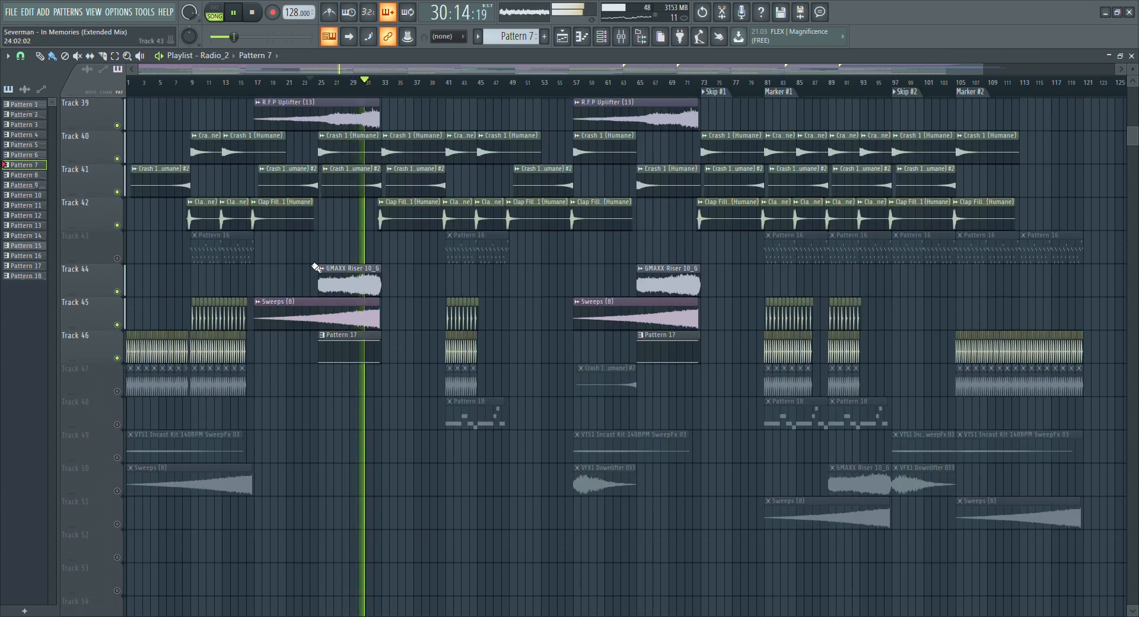
Unmute Tracks 24 to 26 to hear them with the snare and kick fills of Tracks 21 to 23, and stop playback.
scroll(314, 266, "up", 20)
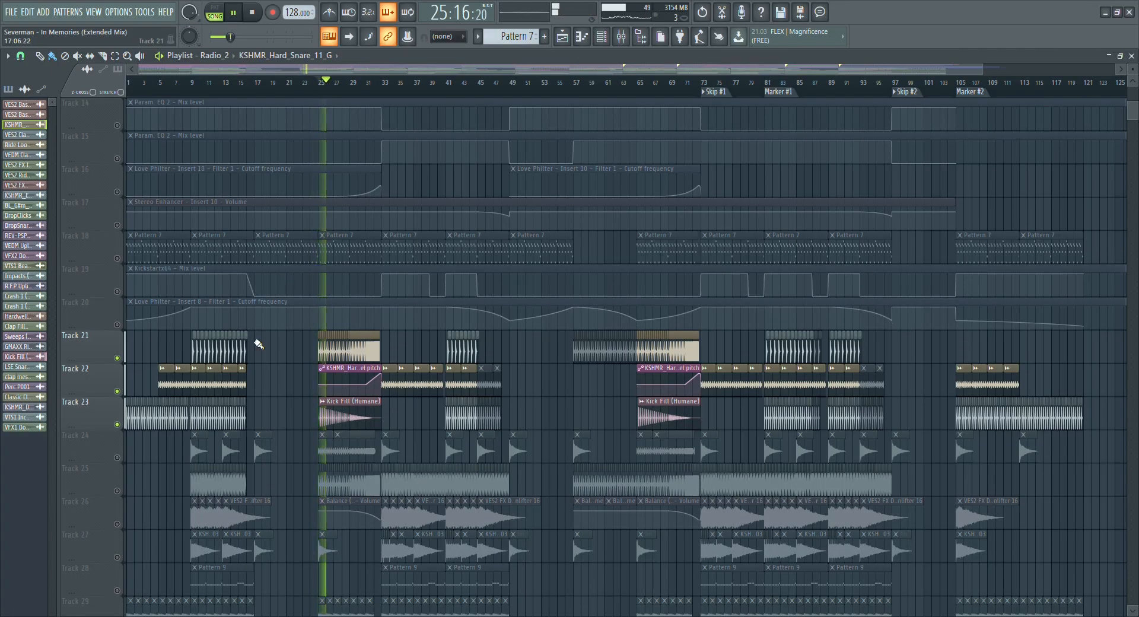
left_click(117, 458)
left_click(117, 490)
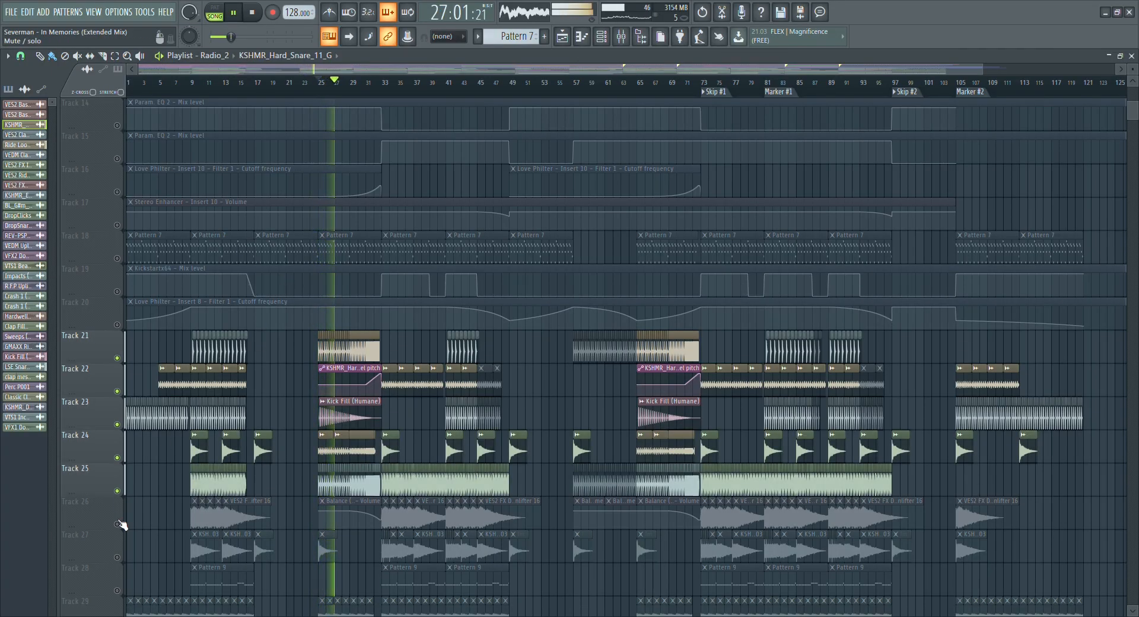
left_click(117, 524)
scroll(272, 446, "down", 3)
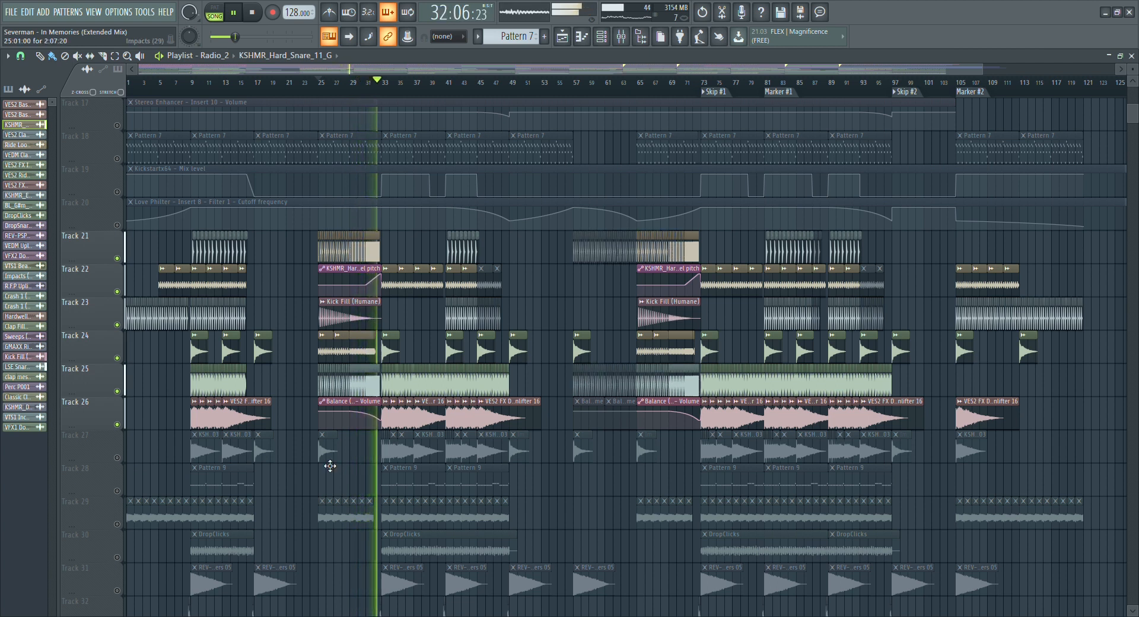
key("space")
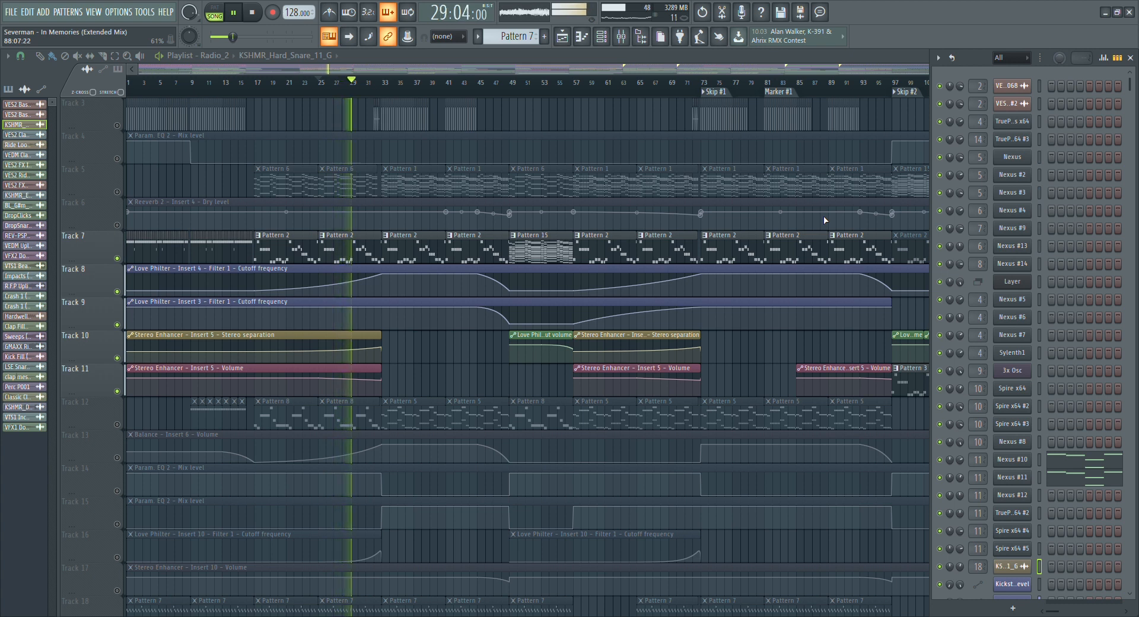
Inspect the Nexus #4, Nexus #9, Nexus #13 and Nexus #14 instruments in the channel rack while Tracks 7 to 11 play.
left_click(1019, 214)
left_click(1018, 214)
left_click(1019, 232)
left_click(1019, 232)
left_click(1014, 247)
left_click(1012, 267)
left_click(1012, 267)
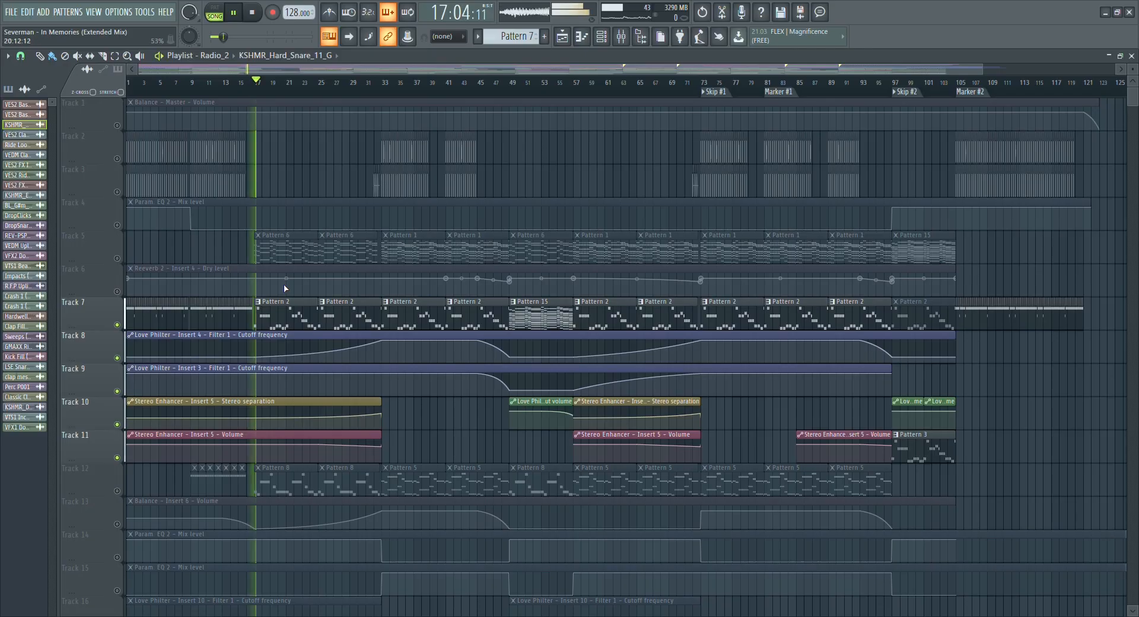
Unmute Tracks 5 and 6 and Tracks 12 to 17 during playback.
left_click(118, 291)
left_click(121, 259)
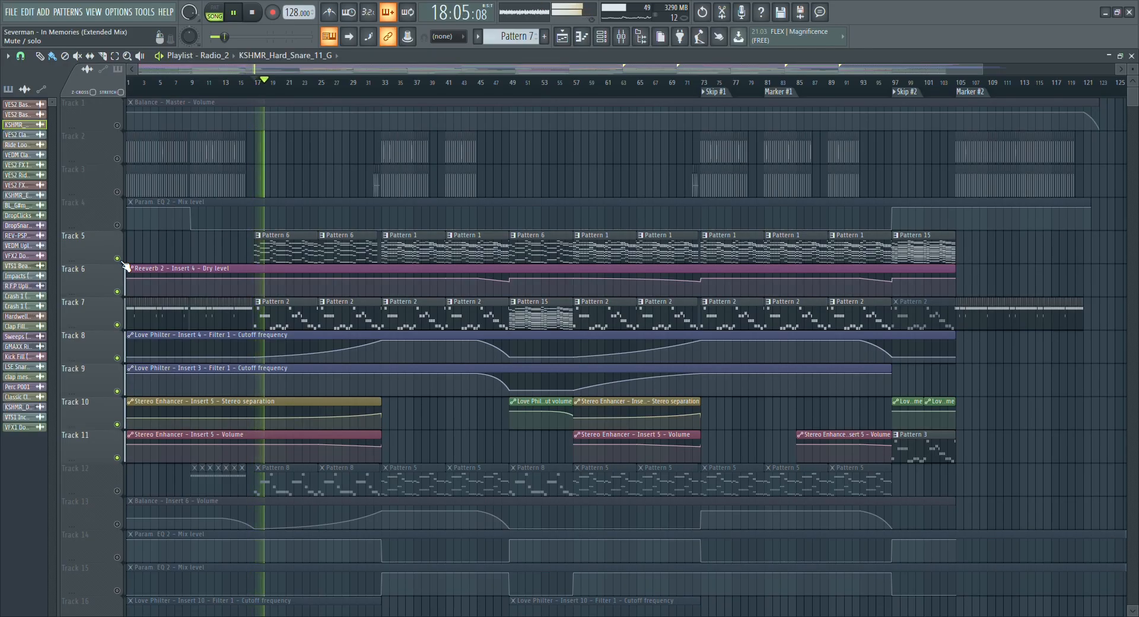
scroll(178, 335, "down", 3)
left_click_drag(119, 396, 118, 555)
Unmute Track 21, the drum tracks beneath it, and Tracks 27 and 29.
scroll(119, 415, "down", 11)
left_click(117, 325)
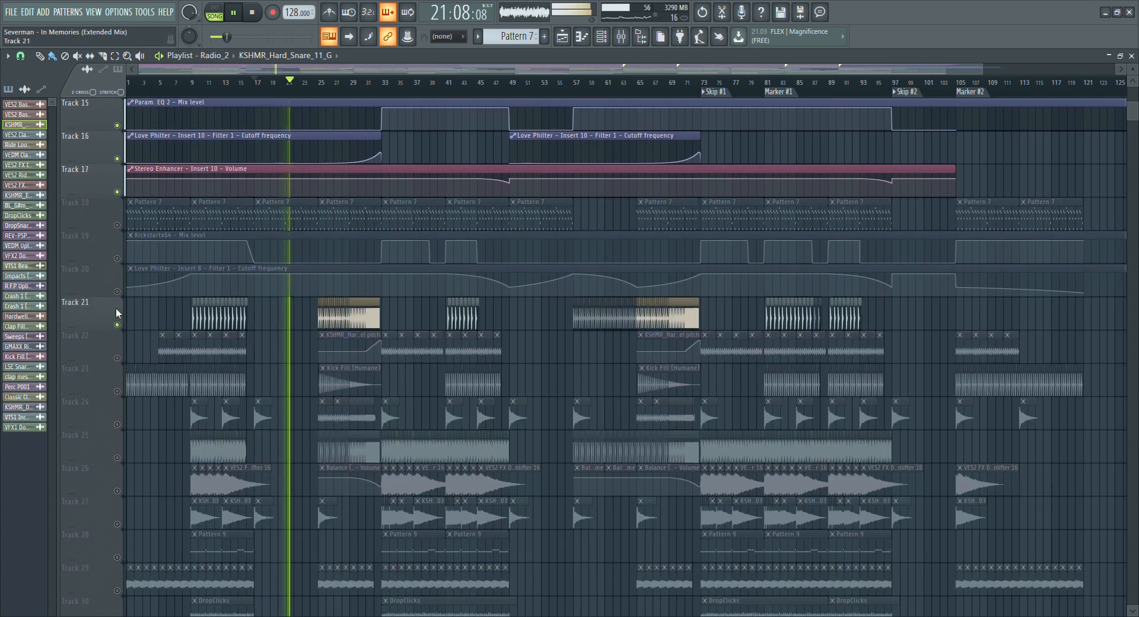
left_click_drag(117, 291, 119, 403)
scroll(170, 259, "down", 2)
scroll(170, 259, "down", 2)
left_click(117, 458)
scroll(166, 426, "down", 8)
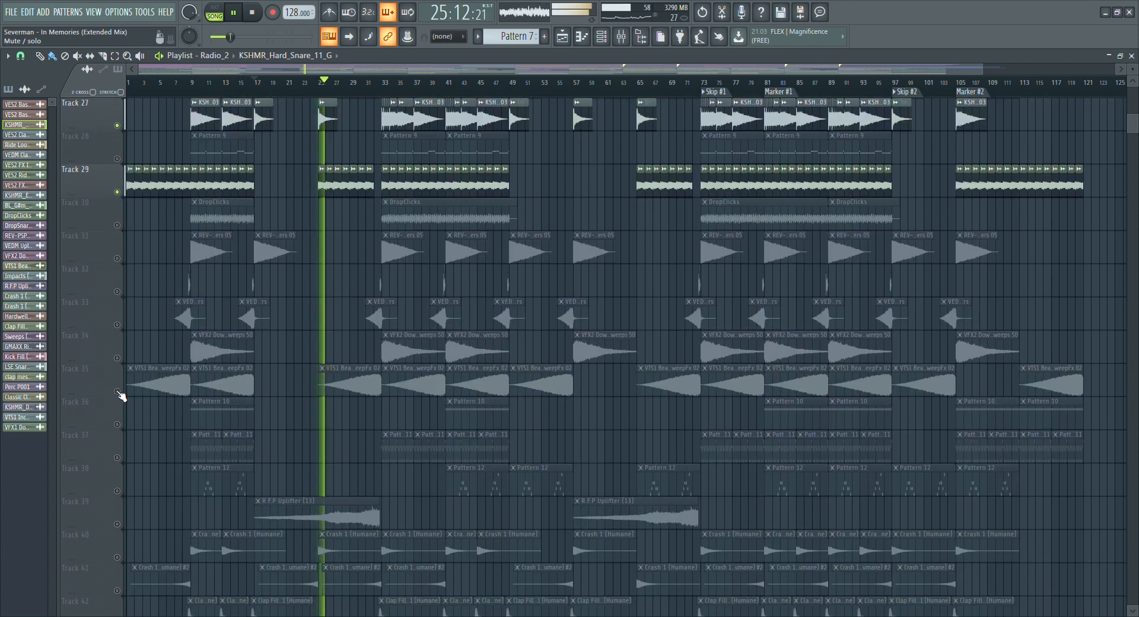
Unmute Track 35 and Tracks 37 to 41, bringing in the sweep, percussion patterns, uplifter and crashes.
left_click(118, 391)
left_click_drag(117, 524, 117, 457)
scroll(149, 452, "down", 6)
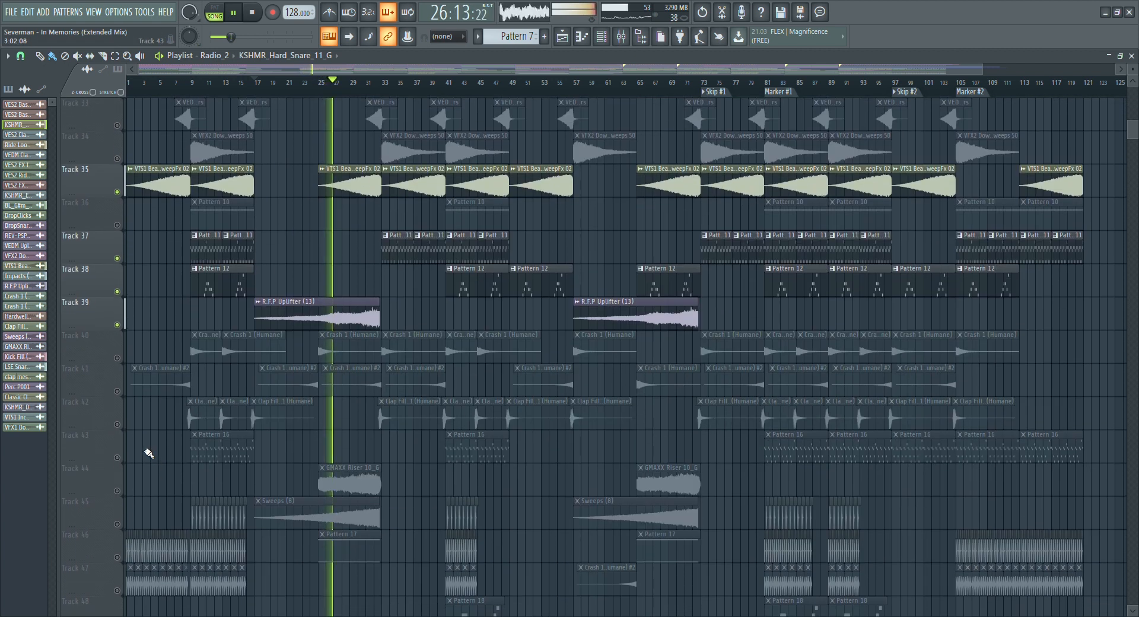
left_click(117, 357)
left_click(117, 391)
Unmute the riser, sweep and Pattern 17 layers on Tracks 44 to 46.
scroll(118, 391, "down", 4)
left_click(118, 391)
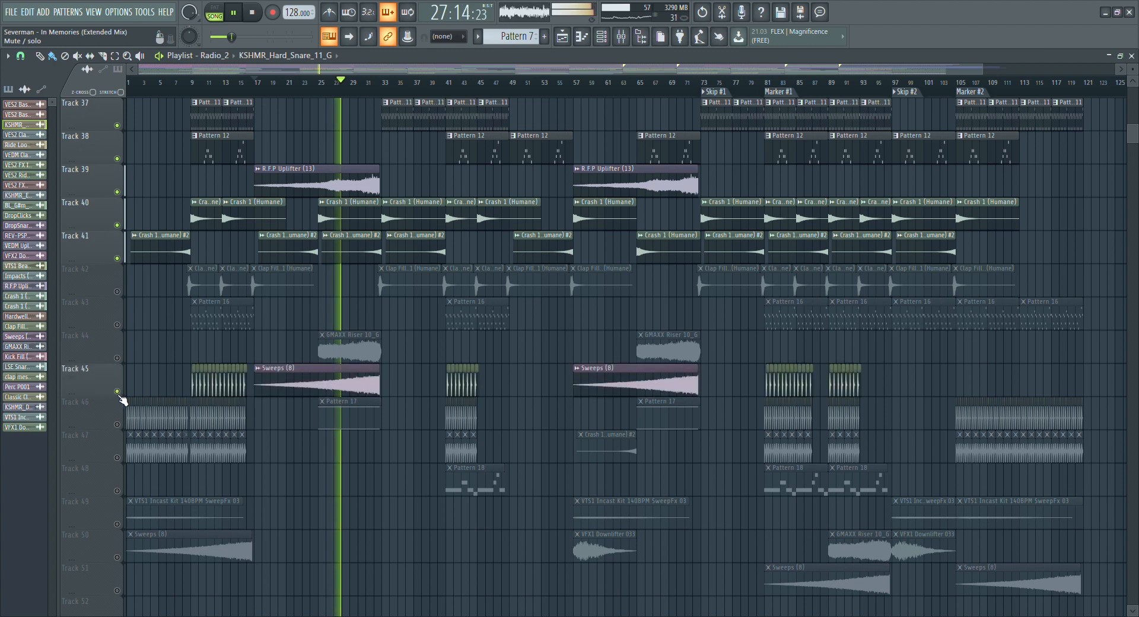
left_click(118, 358)
left_click(118, 424)
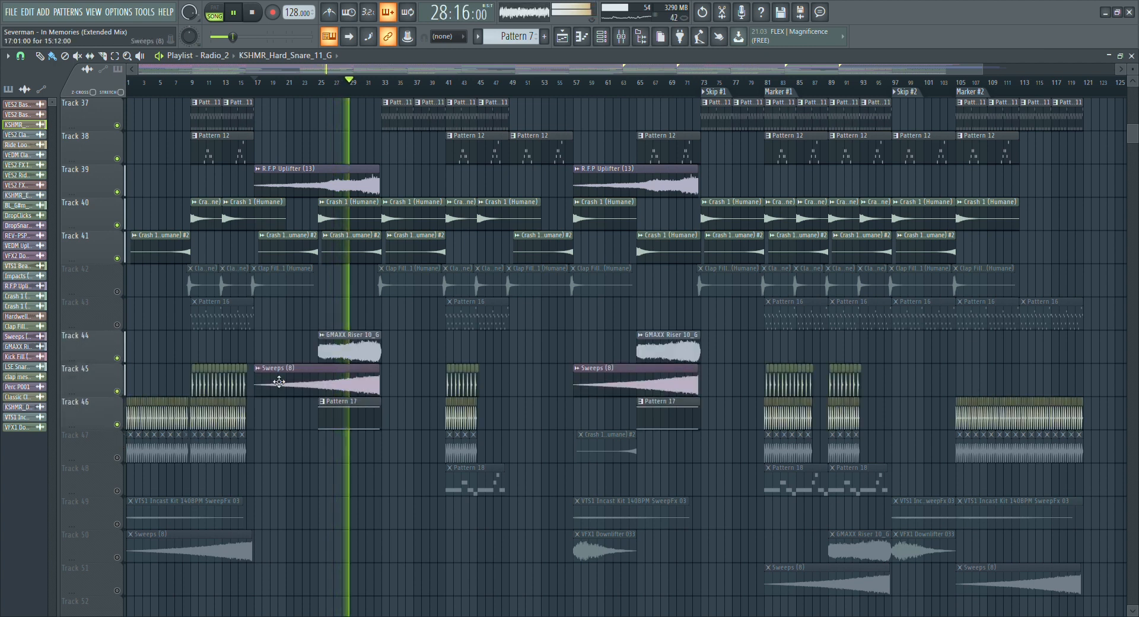
Turn all playlist tracks back on and look through the full arrangement from the effects up to the melody tracks during playback.
scroll(289, 344, "up", 3)
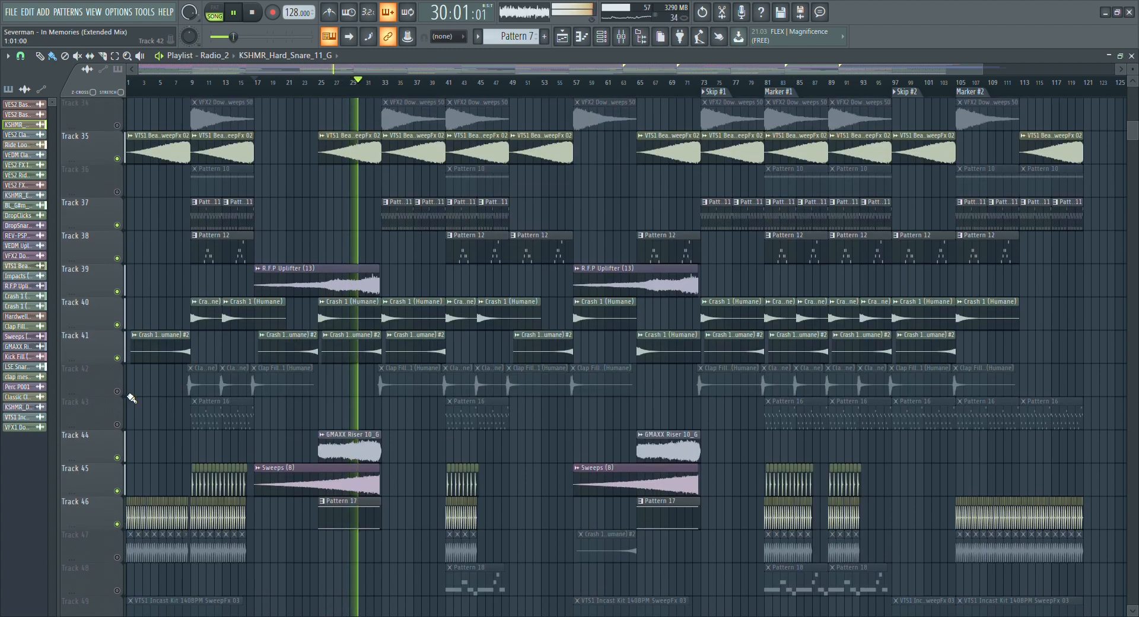
right_click(121, 392)
scroll(332, 300, "up", 18)
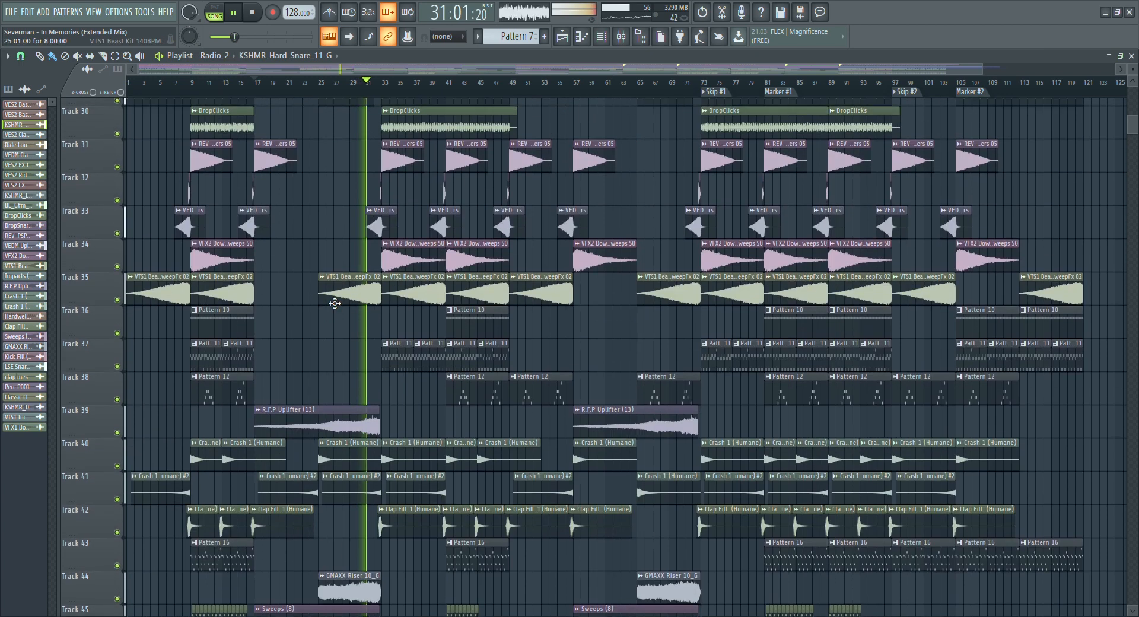
scroll(334, 298, "up", 6)
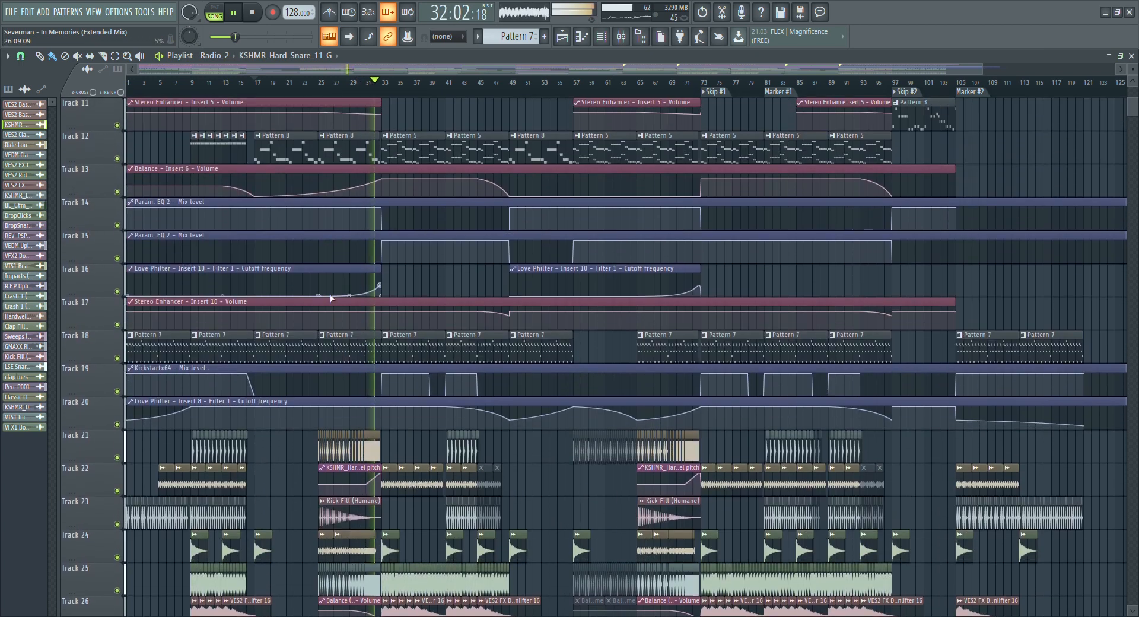
scroll(332, 298, "up", 1)
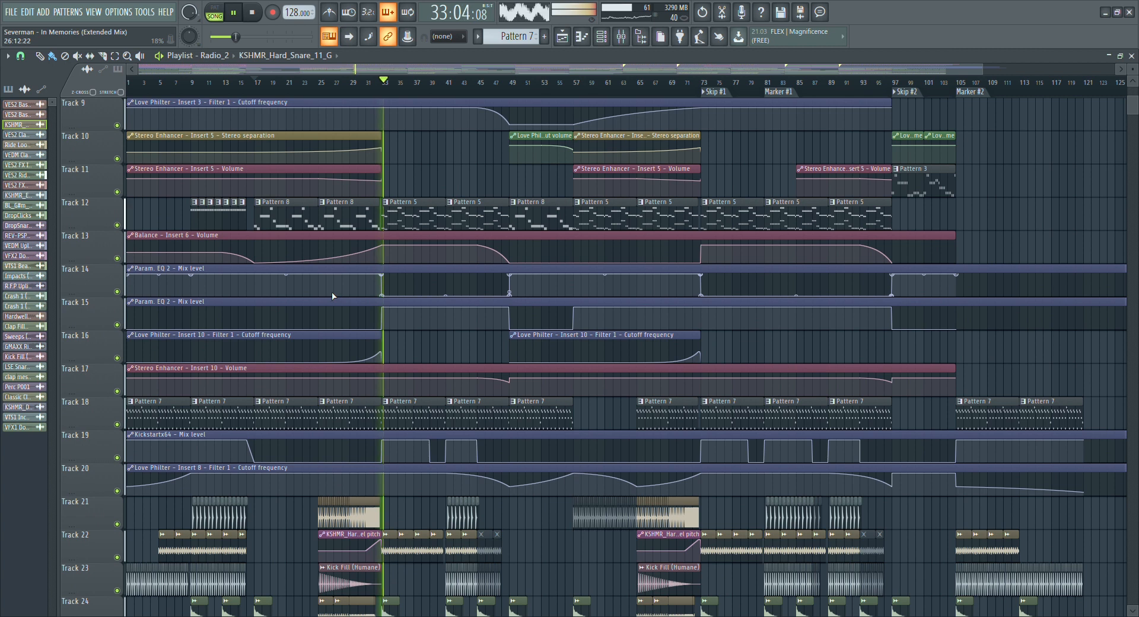
scroll(403, 275, "up", 2)
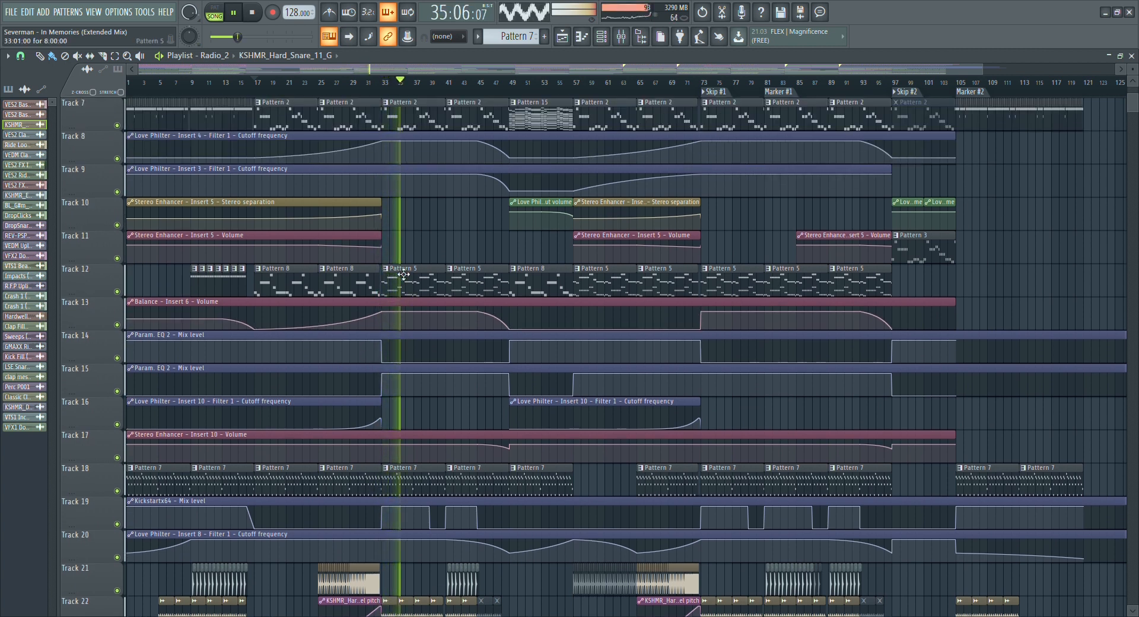
scroll(403, 274, "up", 2)
scroll(404, 274, "up", 4)
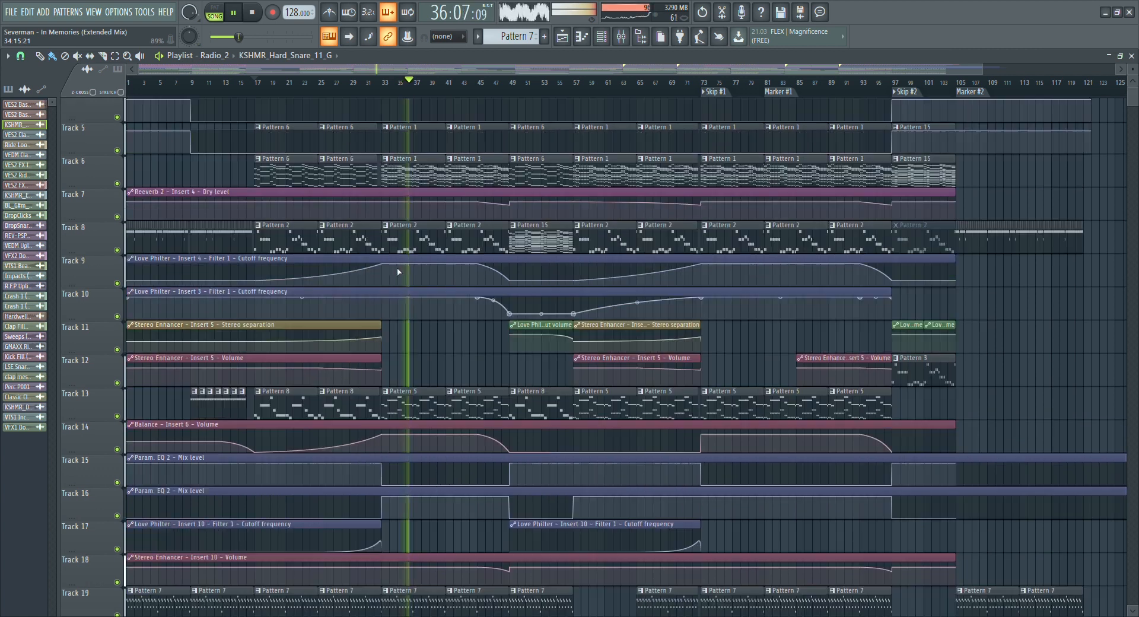
key("space")
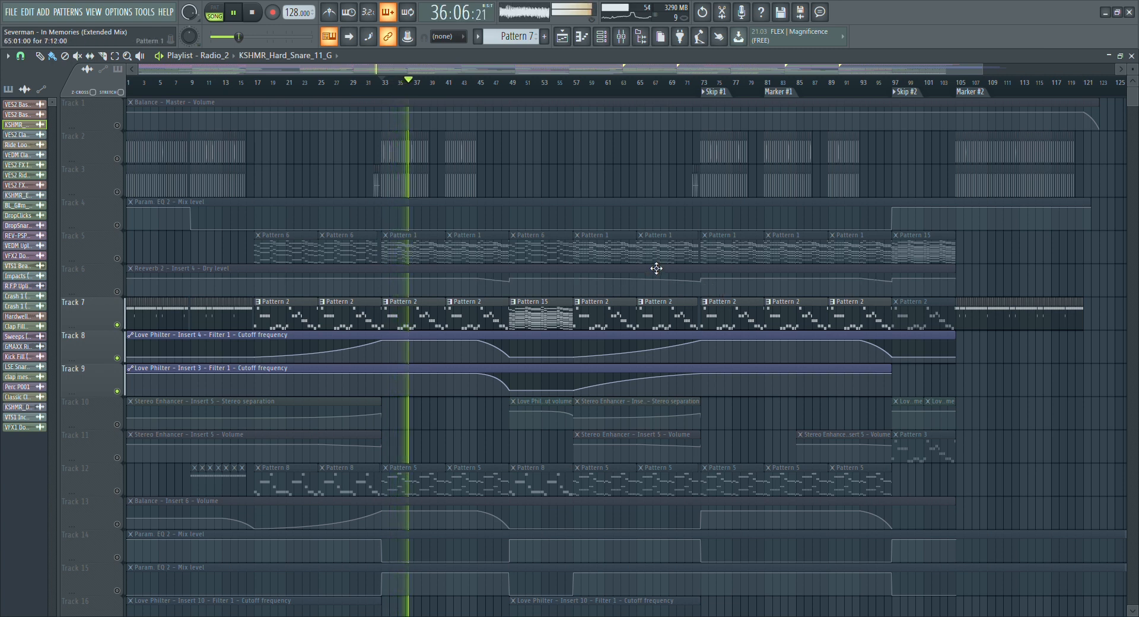
Stop playback and open the Fruity peak controller and Fruity Reeverb 2 on mixer Insert 5.
key("space")
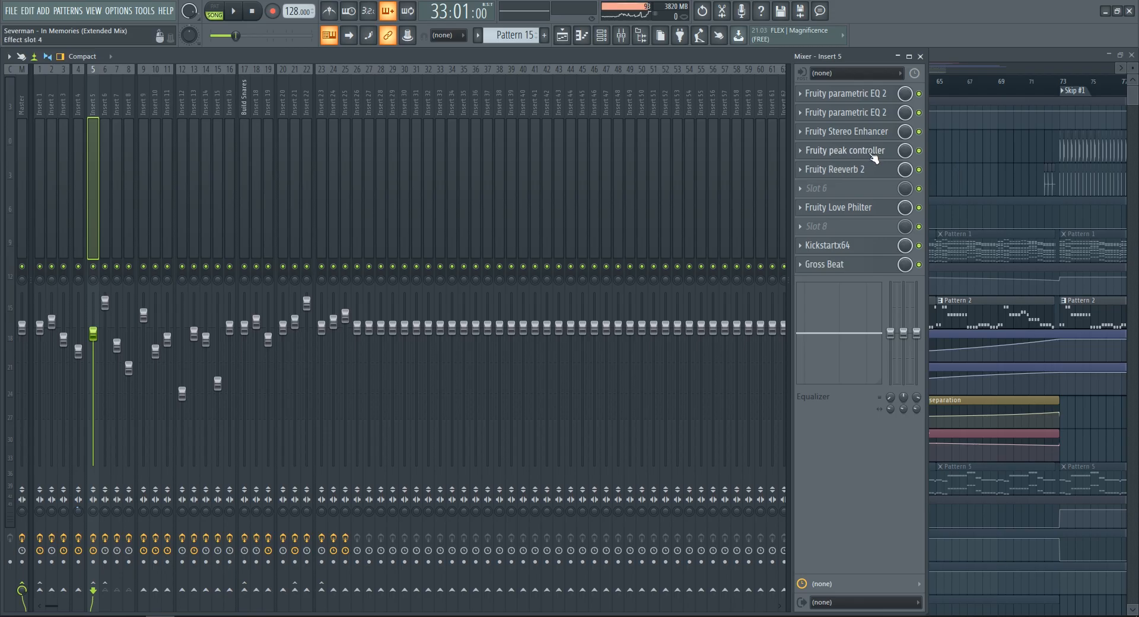
left_click(864, 152)
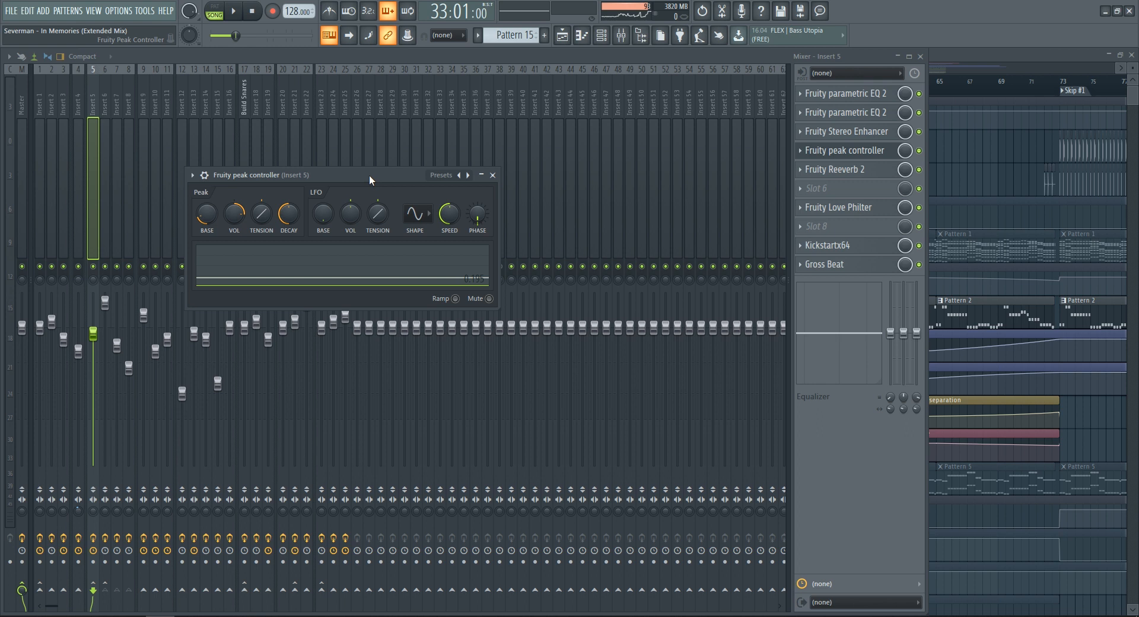
left_click_drag(369, 174, 397, 182)
left_click(853, 170)
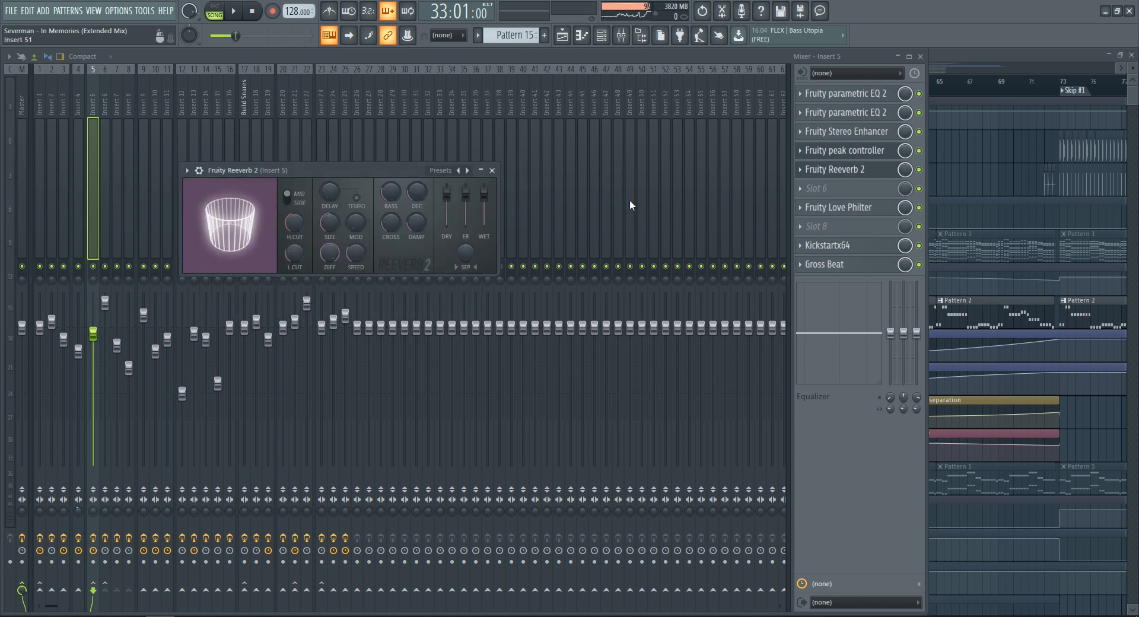
Review the Reeverb 2 wet level's controller link, keeping Peak ctrl - Peak as internal controller, and check its mapping formula.
right_click(485, 194)
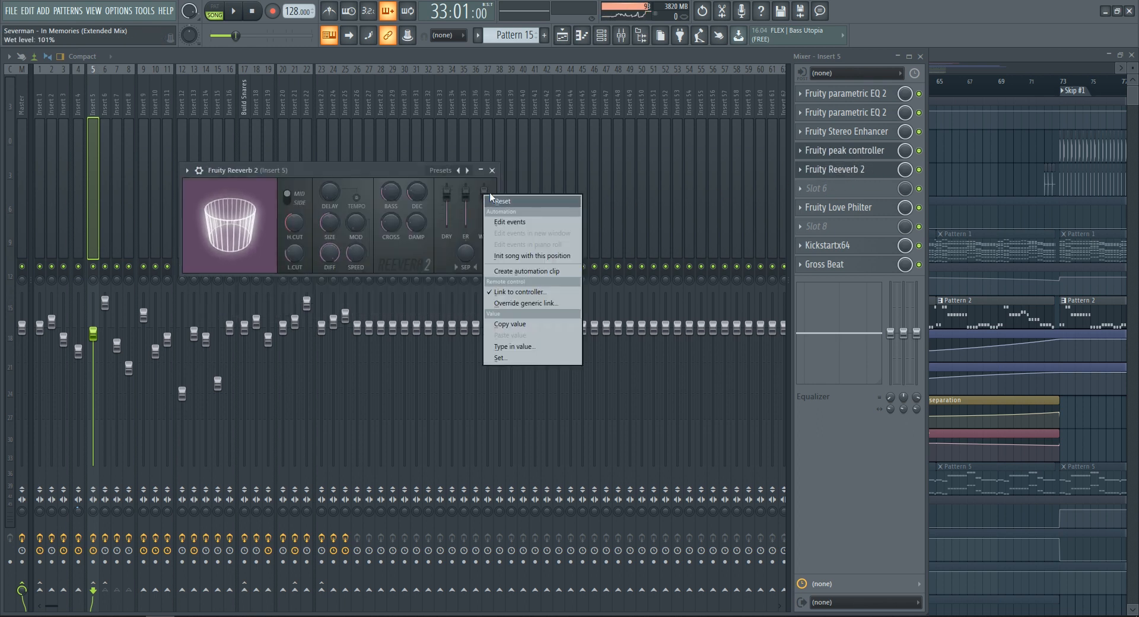
left_click(514, 297)
left_click(532, 293)
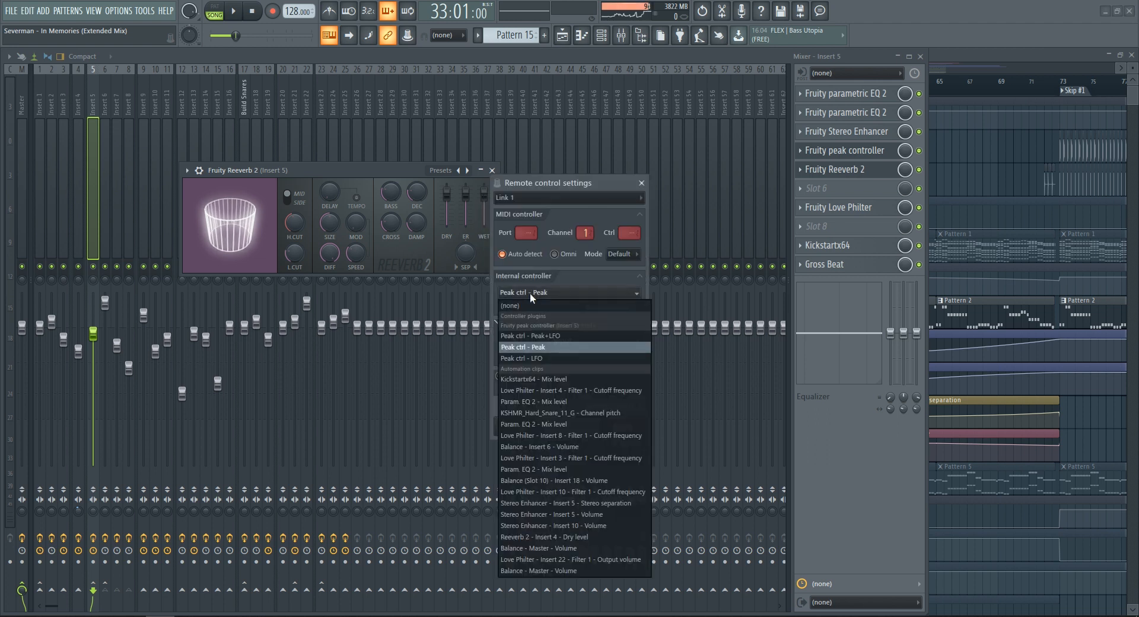
left_click(541, 347)
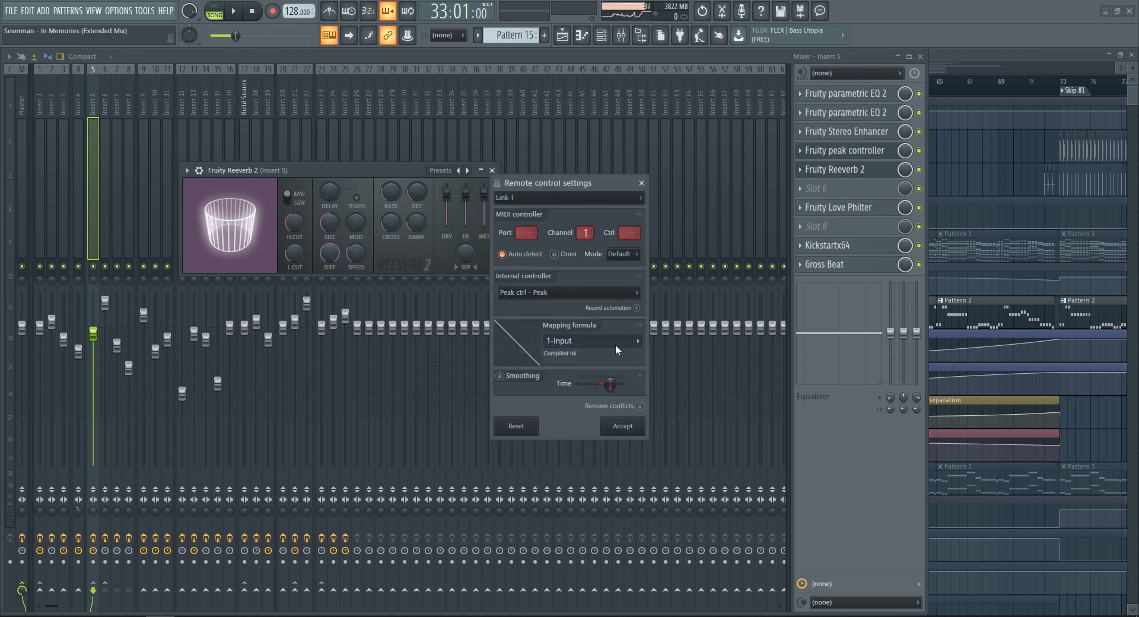
left_click(638, 342)
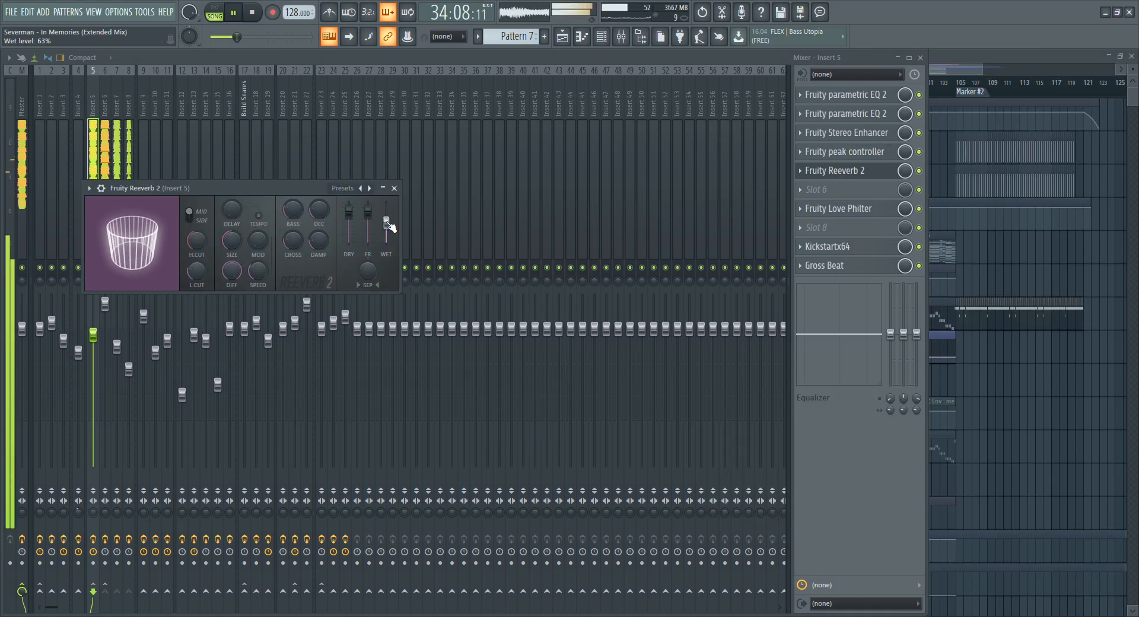
Examine the peak controller's curve and the Reeverb 2 wet level on Insert 5 while playing from bar 33.
left_click(842, 153)
left_click_drag(243, 157, 365, 173)
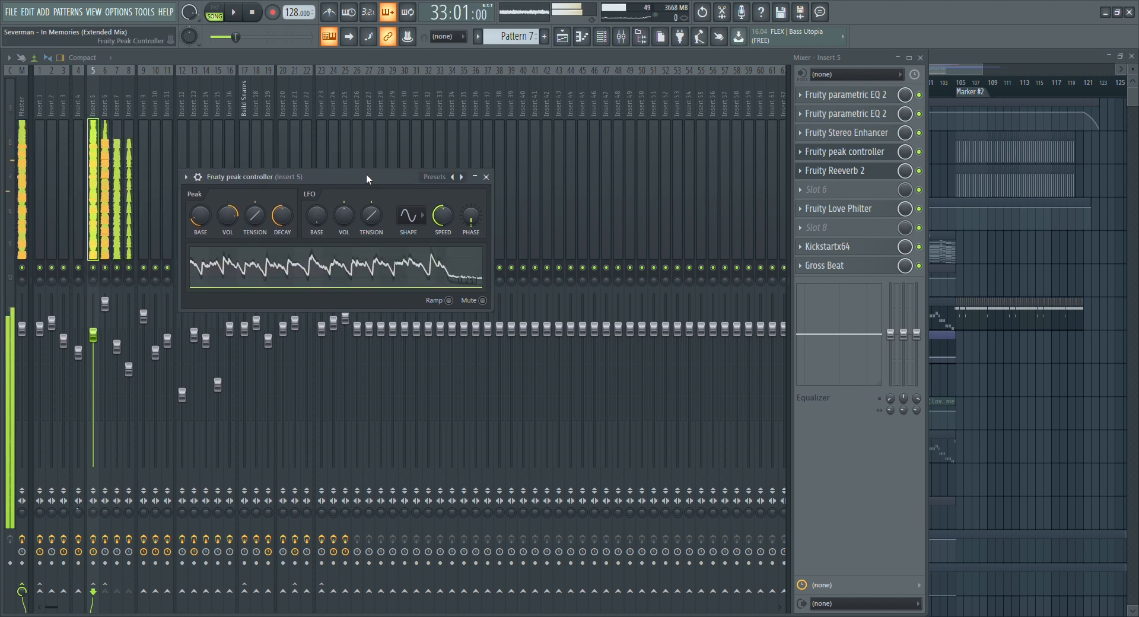
left_click_drag(365, 173, 372, 173)
key("space")
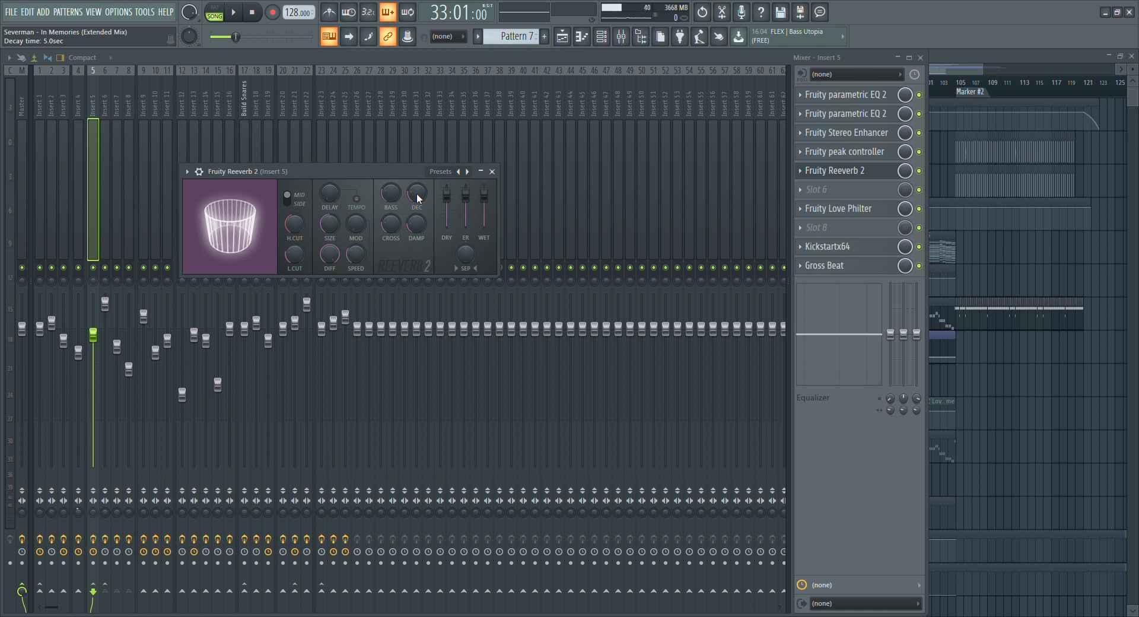
key("space")
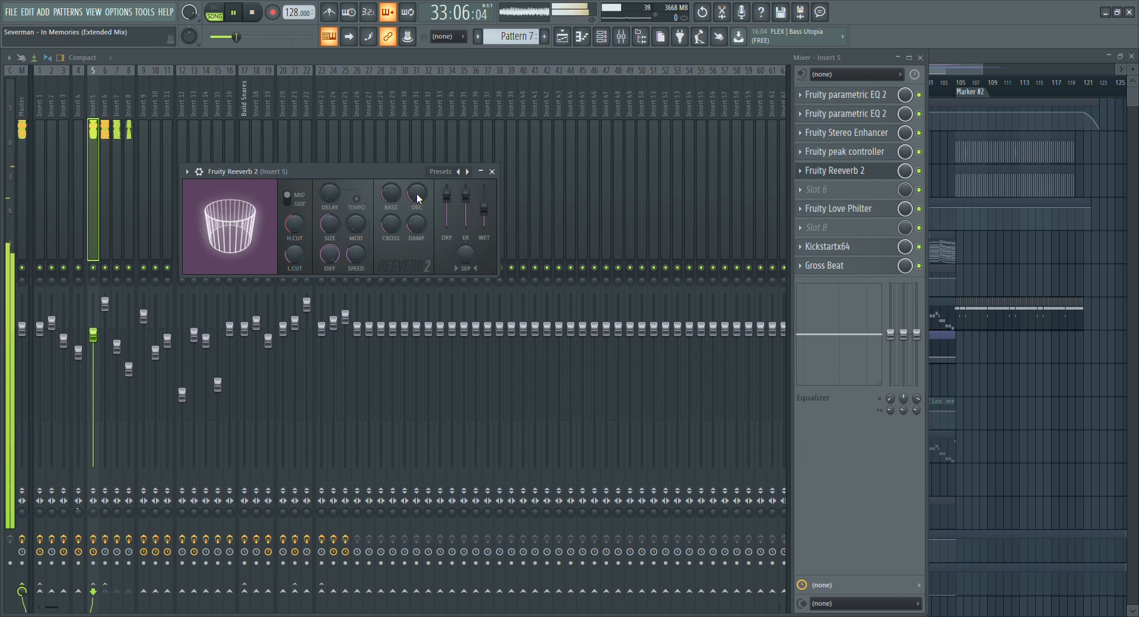
key("space")
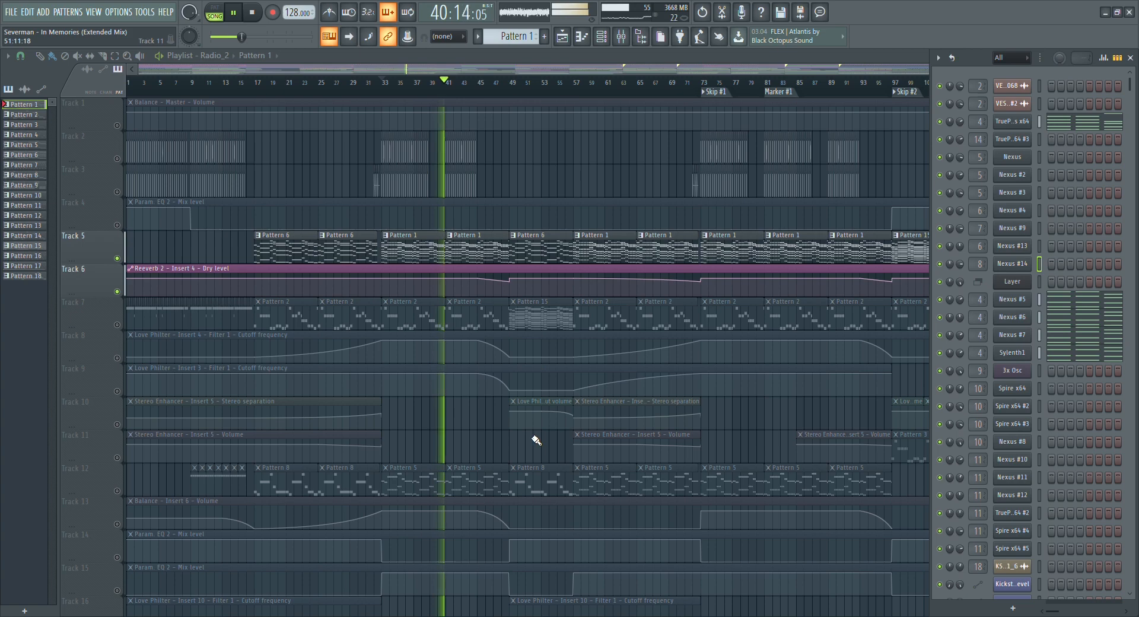
Select Pattern 5 on Track 12 and show its instruments in the channel rack while the Track 12 to 17 group plays.
key("space")
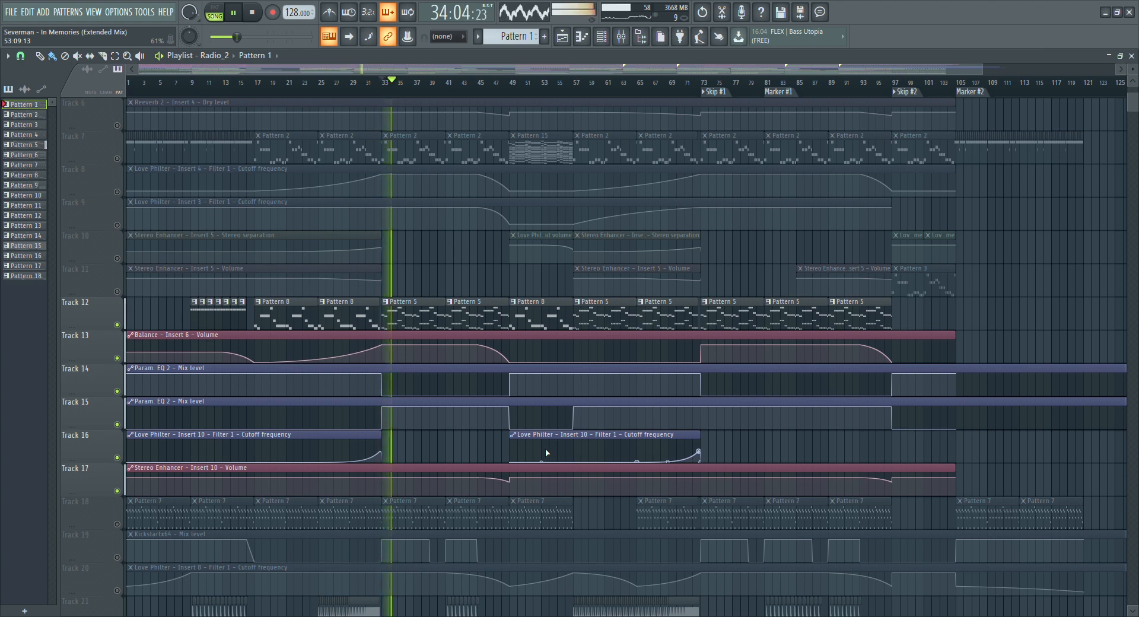
left_click(601, 36)
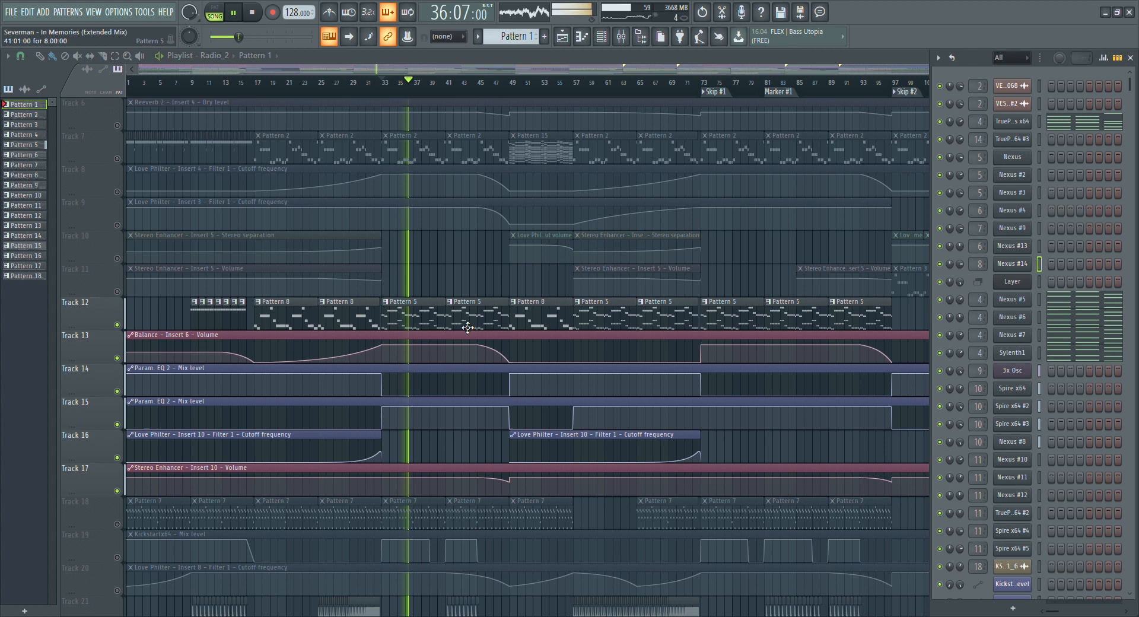
left_click(444, 329)
left_click(608, 42)
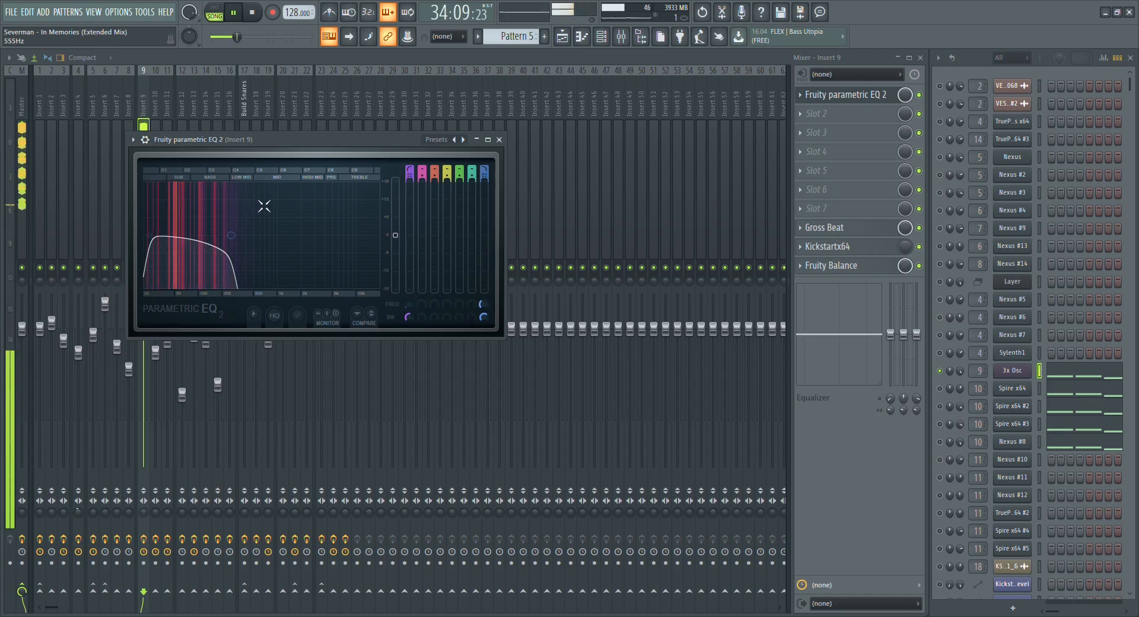
Examine Fruity parametric EQ 2 on Insert 9 and Insert 10 during playback from bar 33, and listen to the Track 18 to 20 group.
left_click_drag(308, 136, 324, 133)
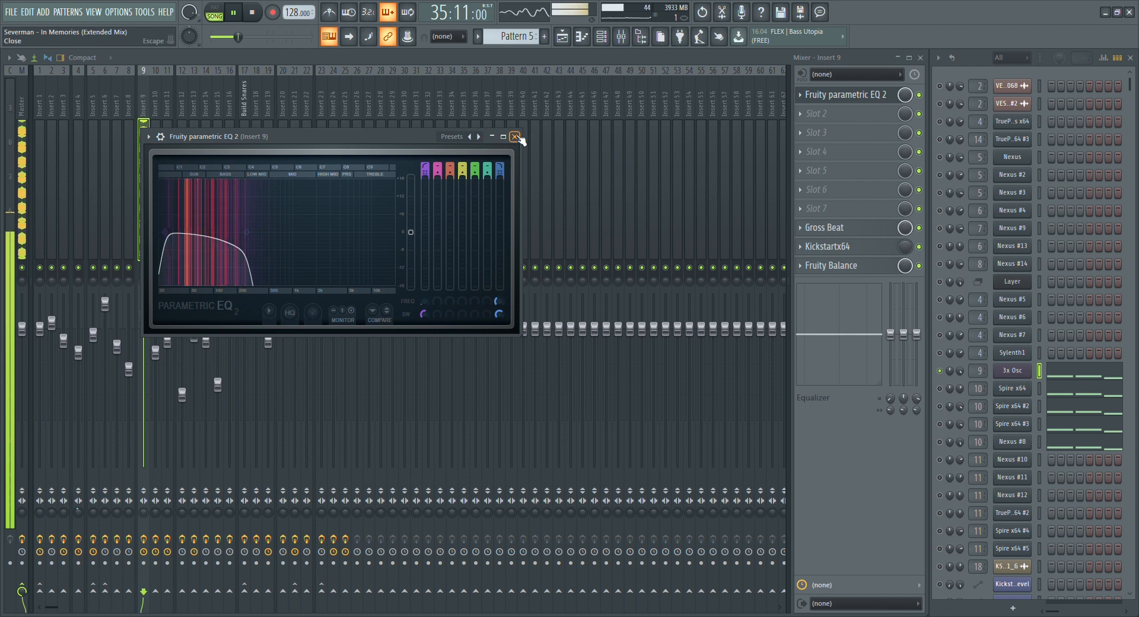
left_click(515, 137)
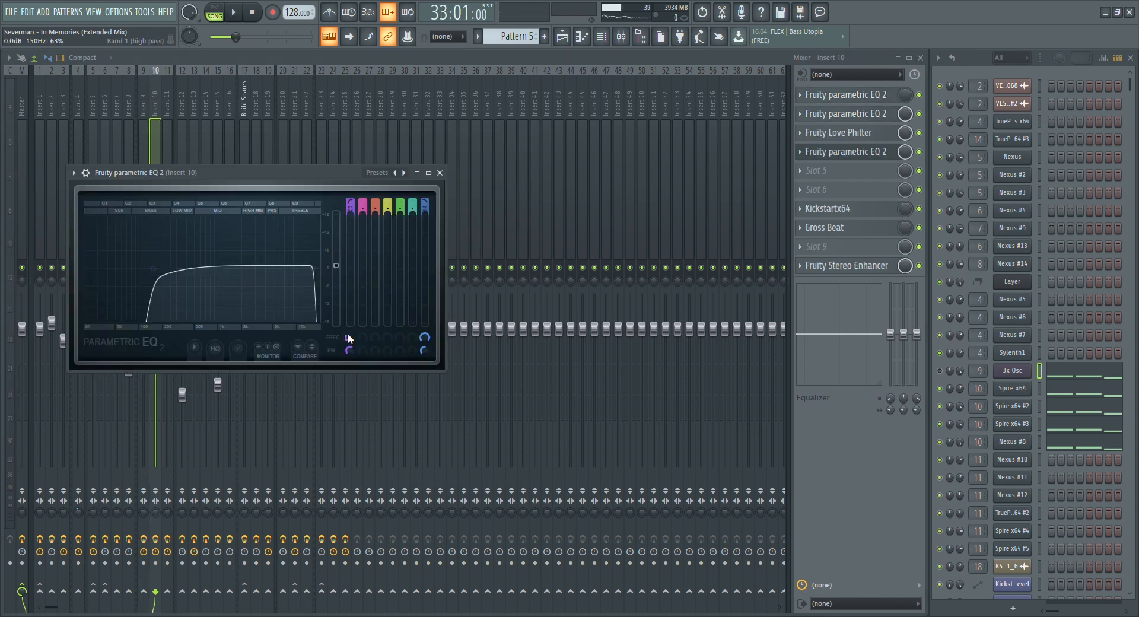
key("space")
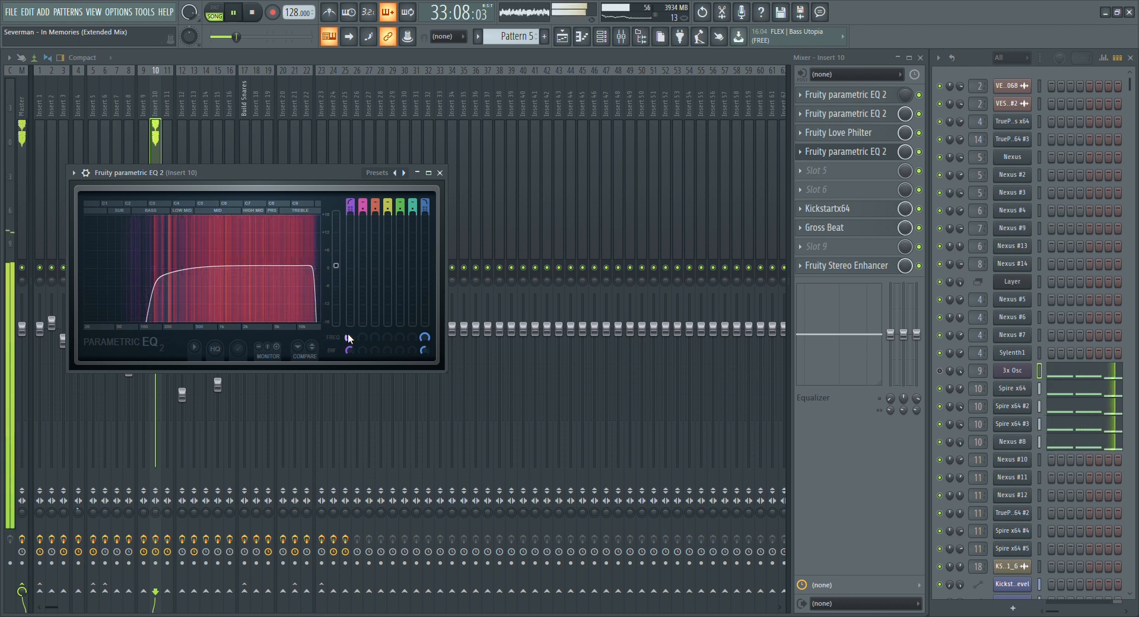
left_click(439, 173)
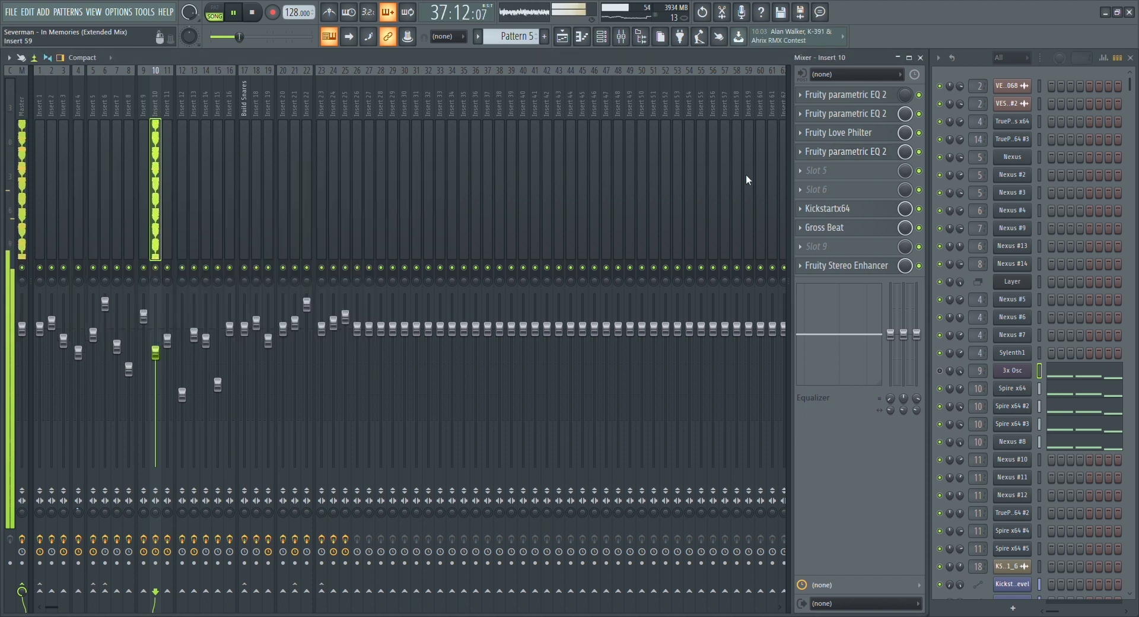
key("space")
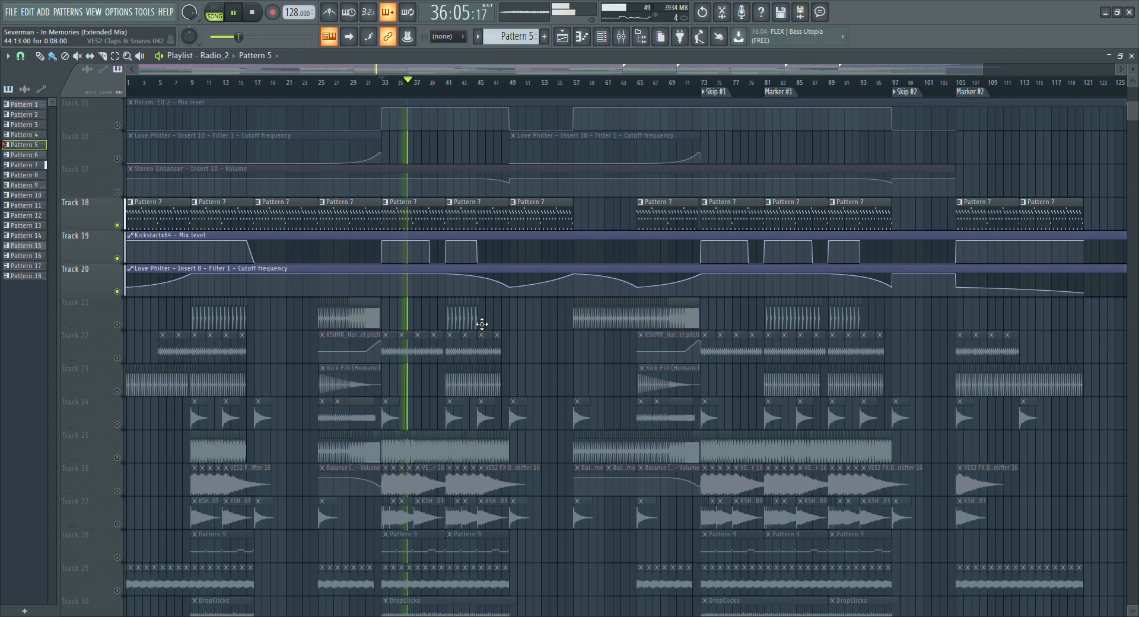
key("space")
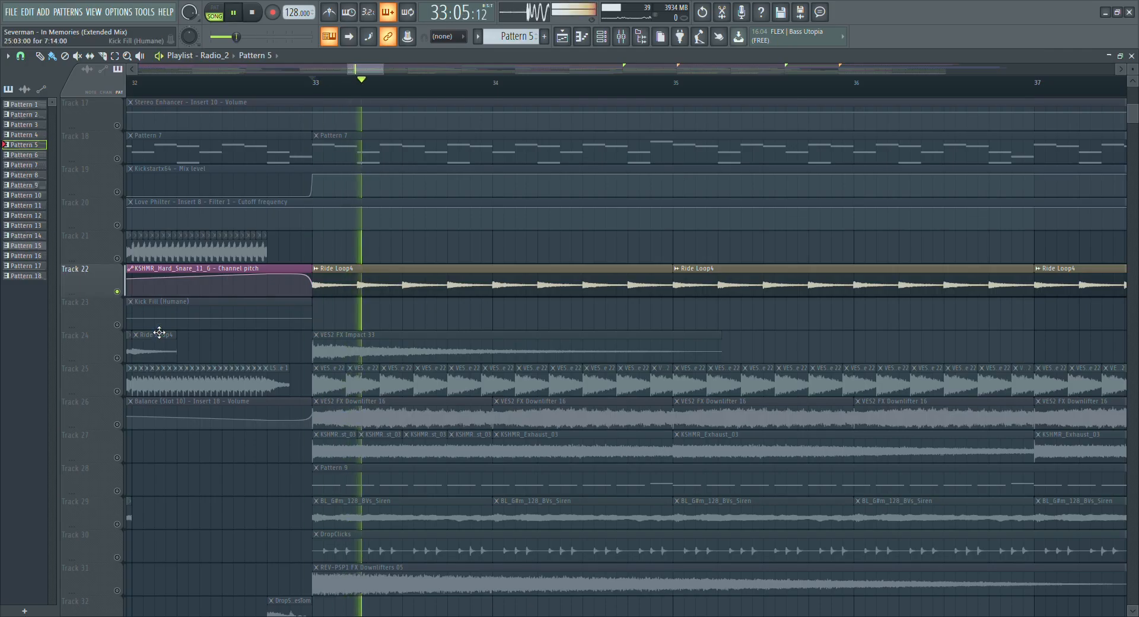
Turn on Tracks 24 through 29 alongside the Ride Loop4 track during playback from bar 33.
left_click(117, 358)
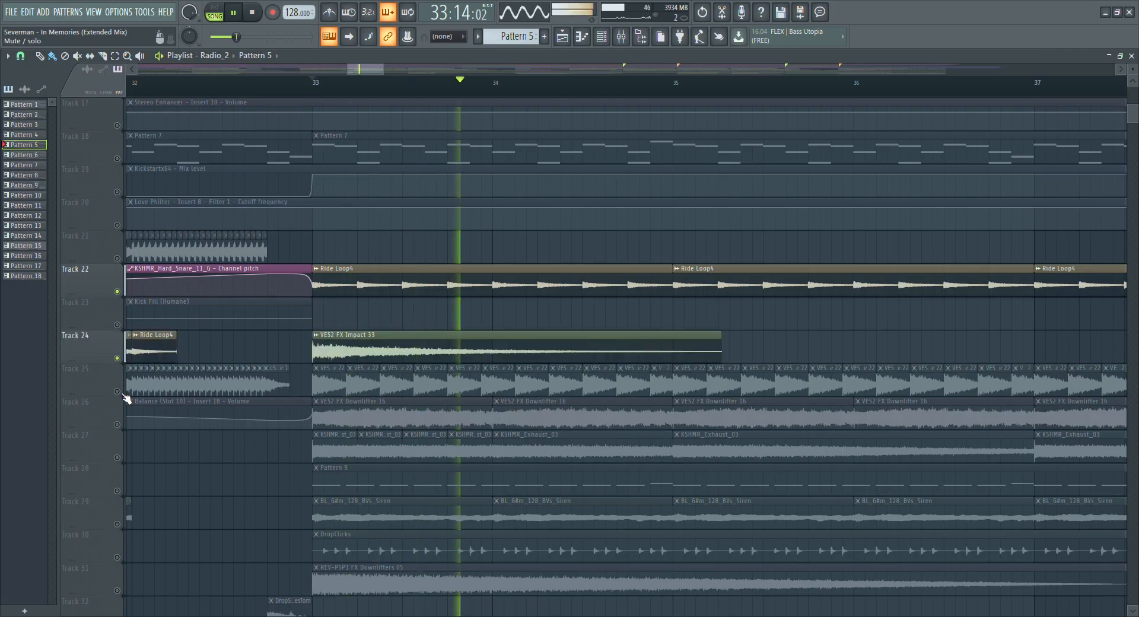
left_click(116, 391)
left_click(116, 424)
left_click(117, 457)
scroll(122, 444, "down", 1)
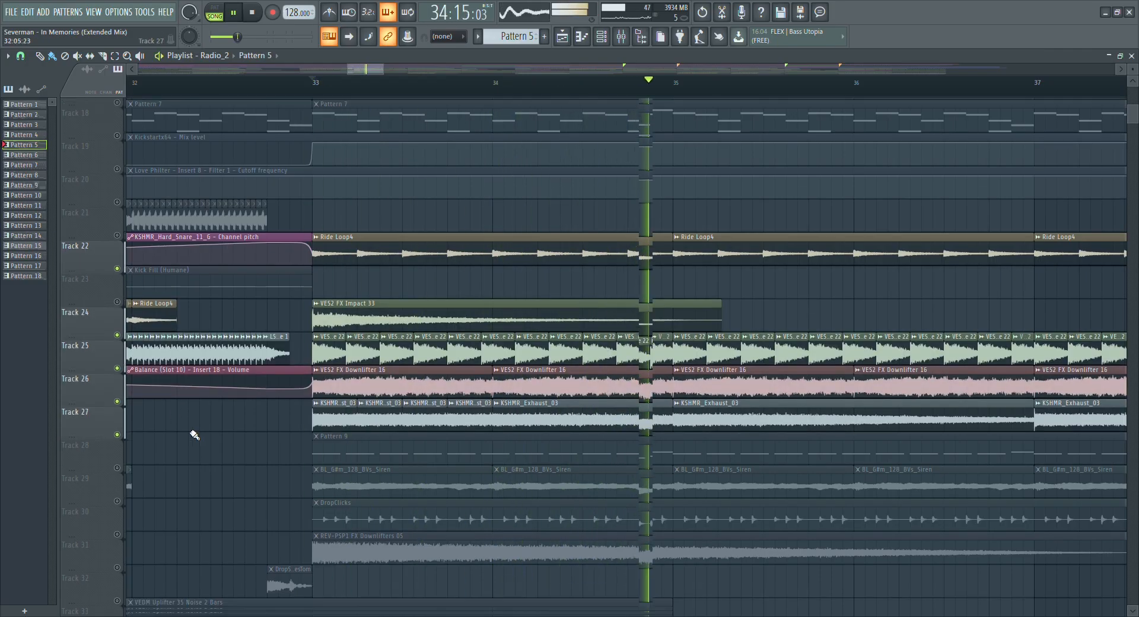
left_click(117, 490)
left_click(116, 457)
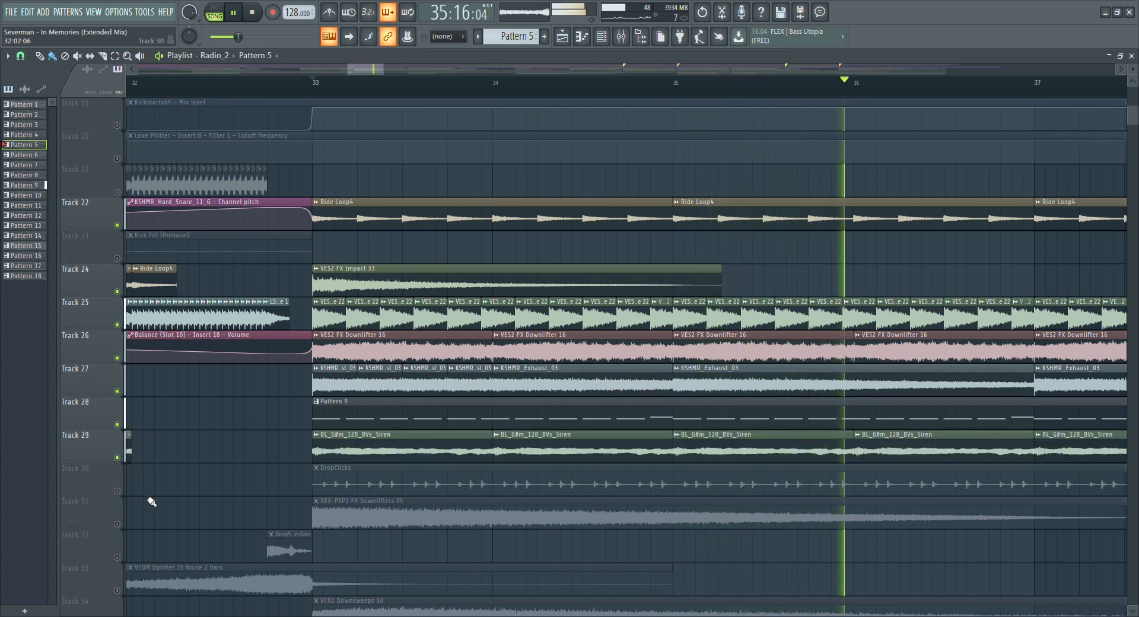
Add Tracks 30 through 35 to the playback, from DropClicks to the VTS1 Beast Kit SweepFx.
scroll(143, 463, "down", 2)
left_click(117, 391)
scroll(137, 386, "down", 1)
left_click(117, 390)
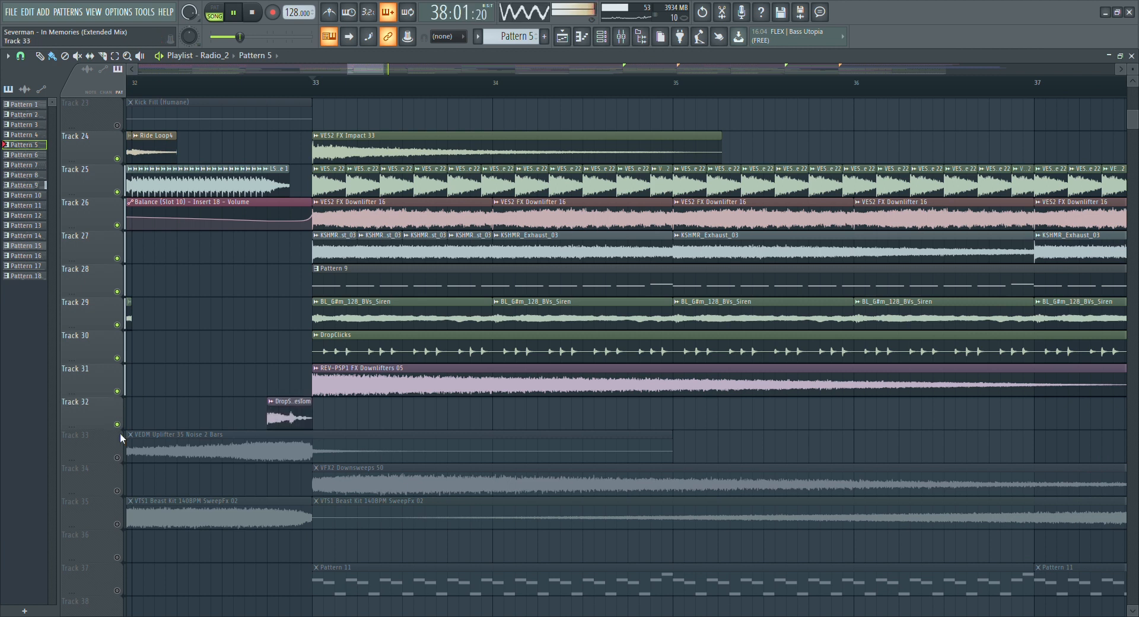
left_click(117, 457)
left_click(116, 490)
left_click(117, 524)
scroll(142, 450, "down", 5)
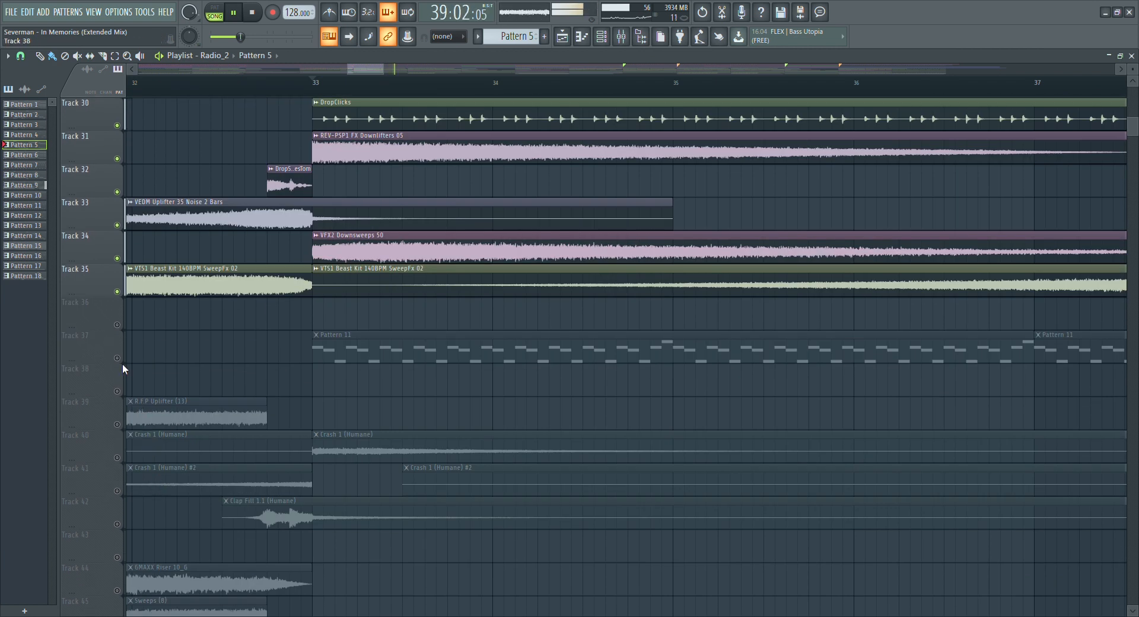
Turn on Tracks 40, 41 and 42 with the crashes and clap fill, and look over the remaining effect tracks.
scroll(137, 392, "down", 1)
left_click(117, 424)
left_click(117, 457)
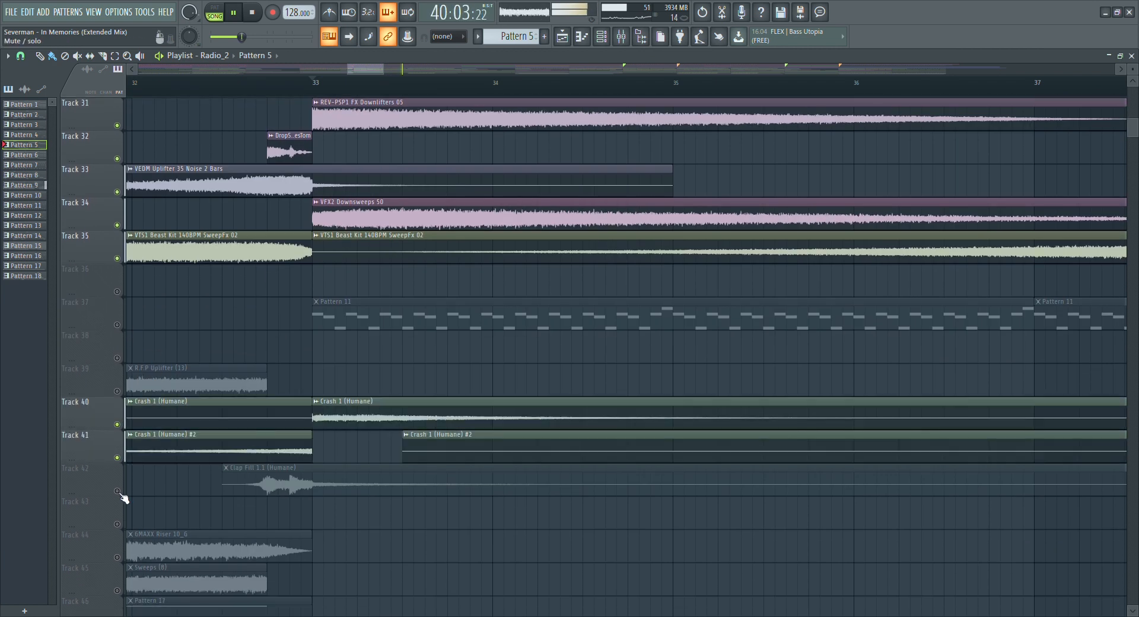
left_click(117, 491)
scroll(142, 468, "down", 6)
scroll(208, 421, "down", 10)
scroll(220, 400, "up", 16)
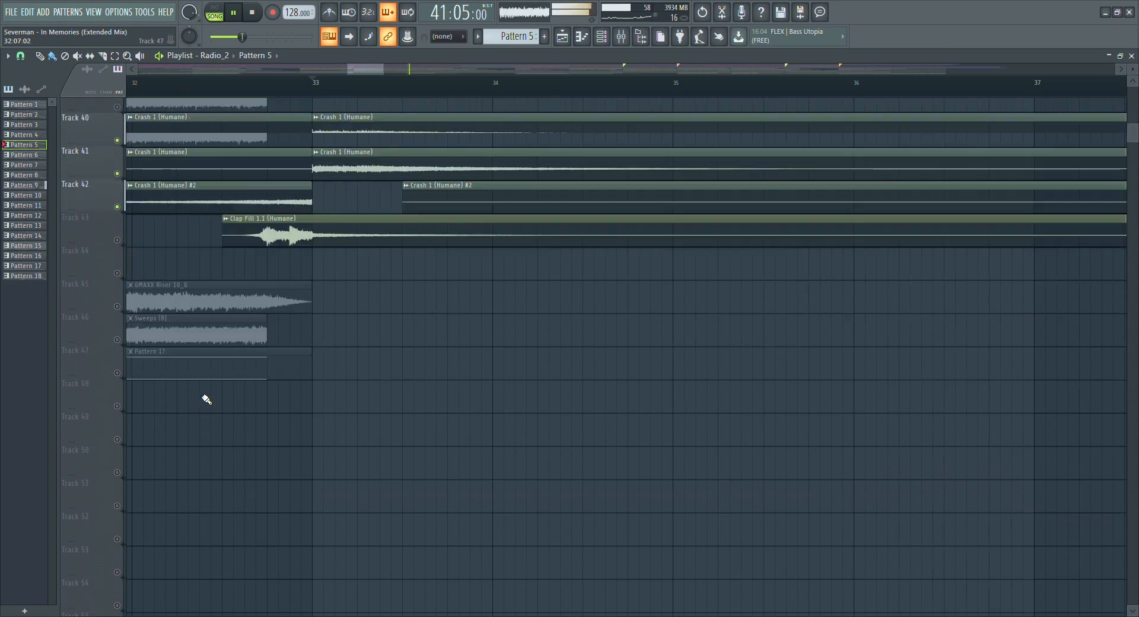
scroll(428, 93, "down", 6)
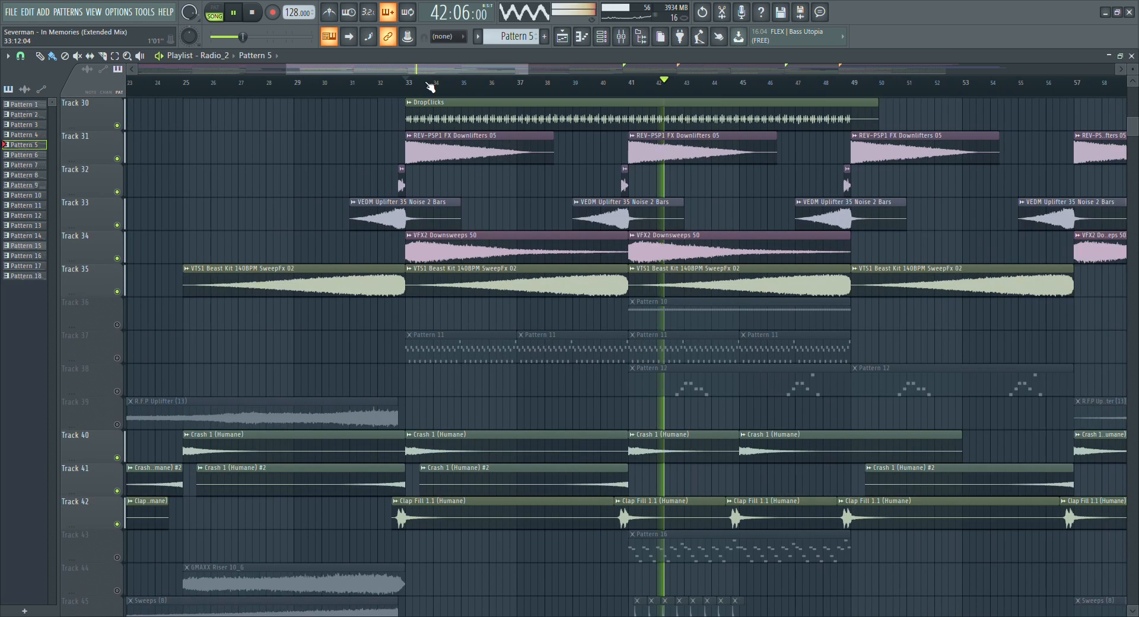
Turn on Tracks 43 through 48 and restart playback from bar 41.
scroll(442, 92, "right", 1)
scroll(178, 385, "down", 8)
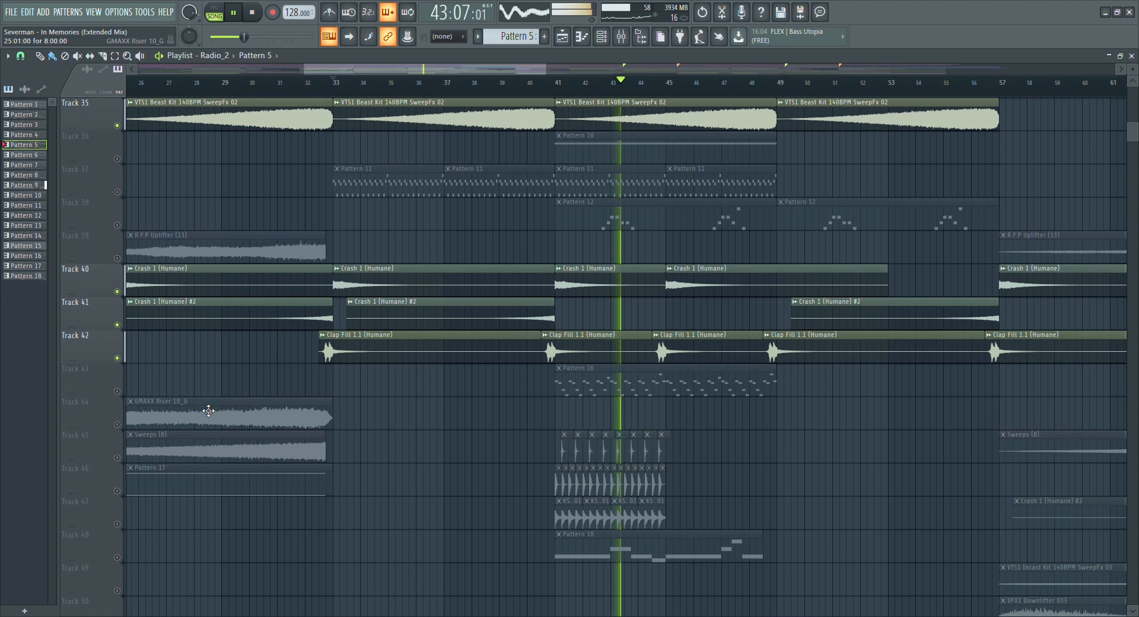
left_click_drag(118, 357, 123, 463)
left_click(561, 90)
scroll(508, 300, "up", 3)
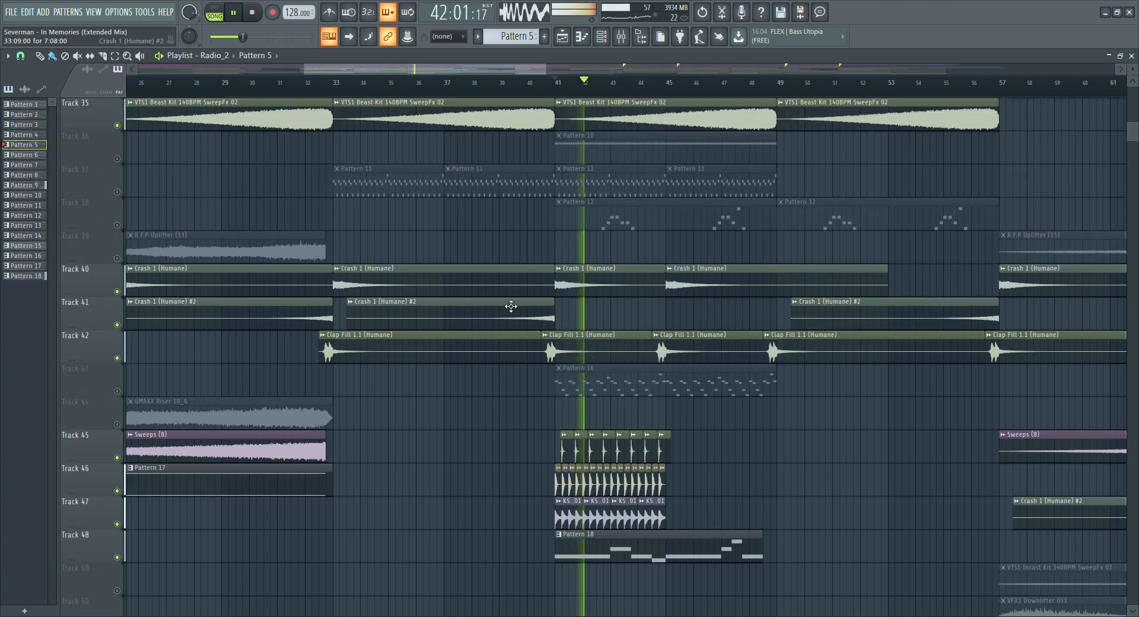
left_click(117, 390)
left_click(117, 424)
Turn on Tracks 36, 37 and 38 with Patterns 10, 11 and 12.
scroll(181, 355, "up", 3)
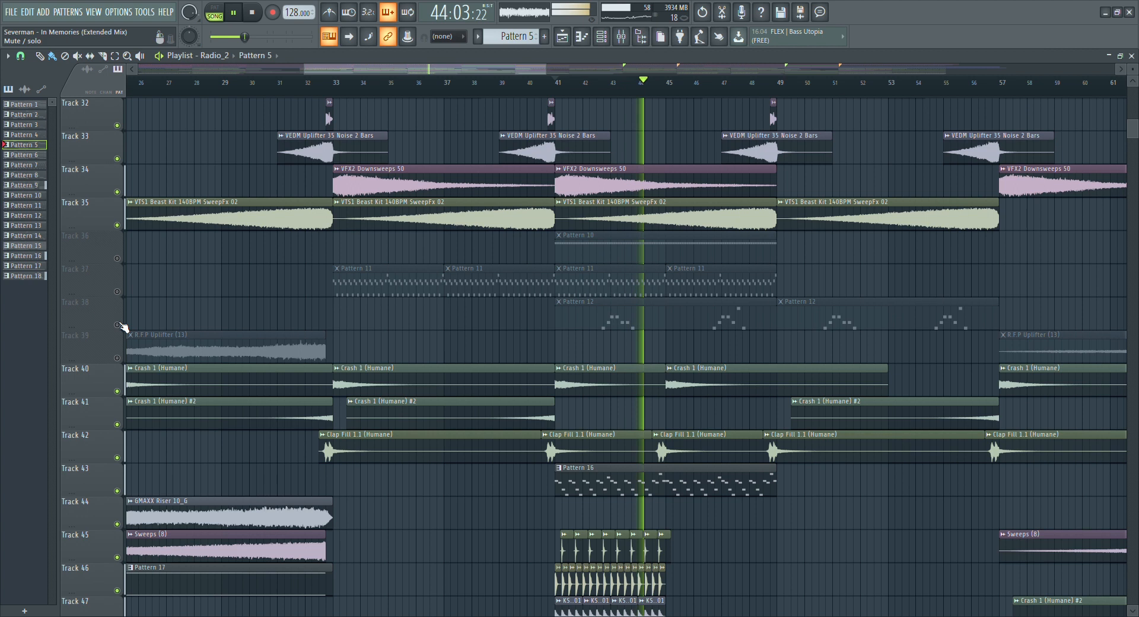
left_click(117, 324)
left_click(117, 291)
left_click(117, 258)
Add Tracks 38, 43 and 48 to the soloed Track 36 while playing from bar 41.
scroll(128, 264, "up", 6)
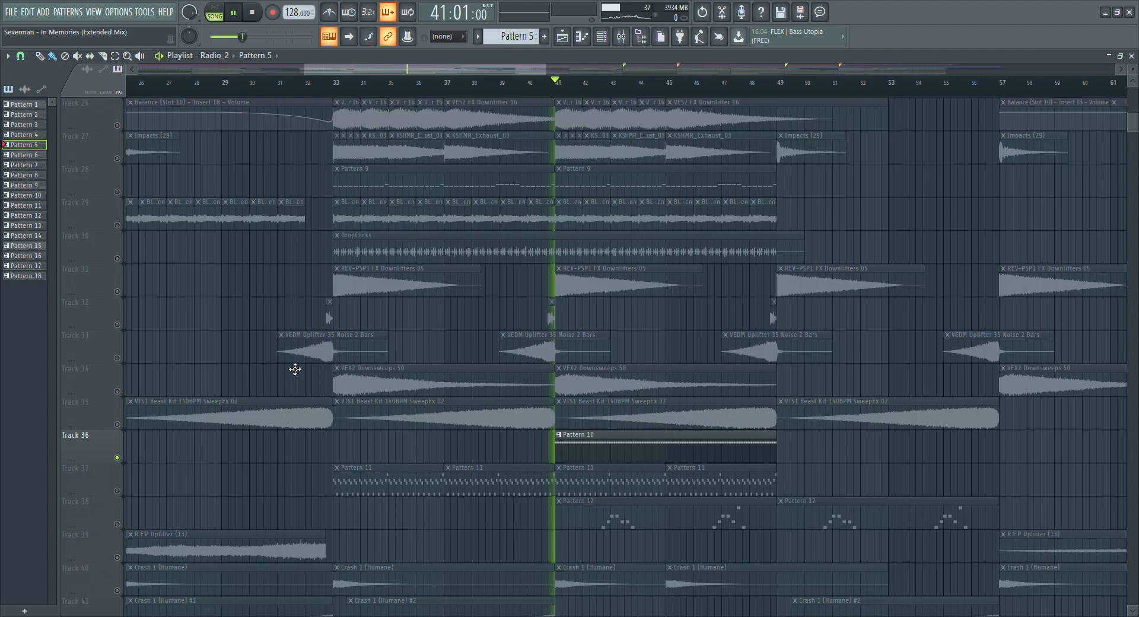
scroll(327, 388, "down", 3)
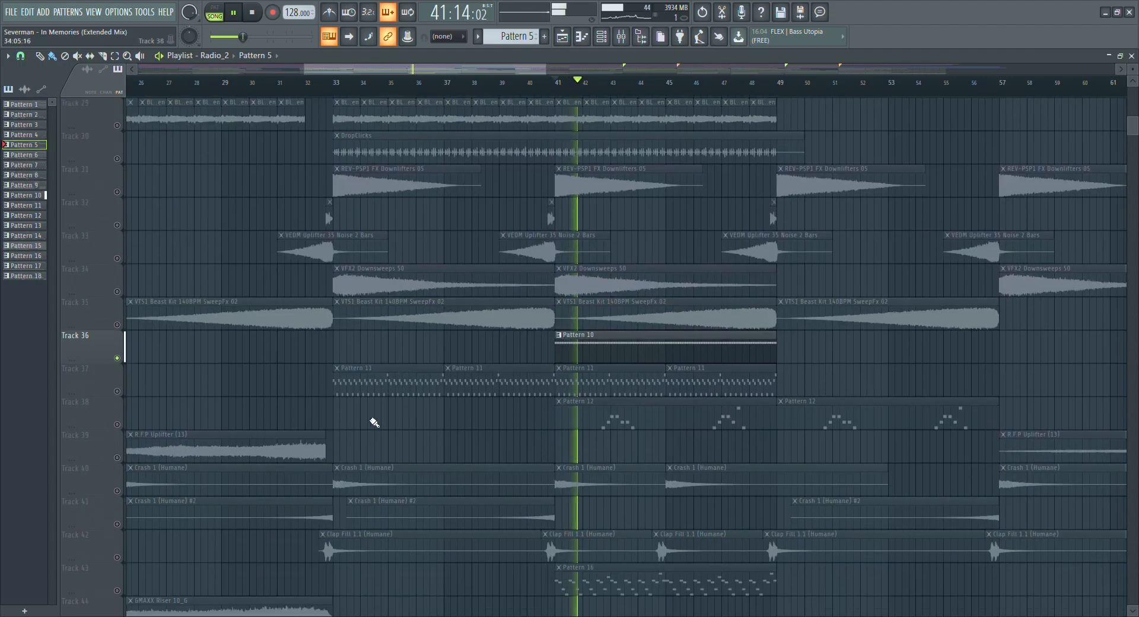
left_click(118, 424)
scroll(240, 427, "down", 6)
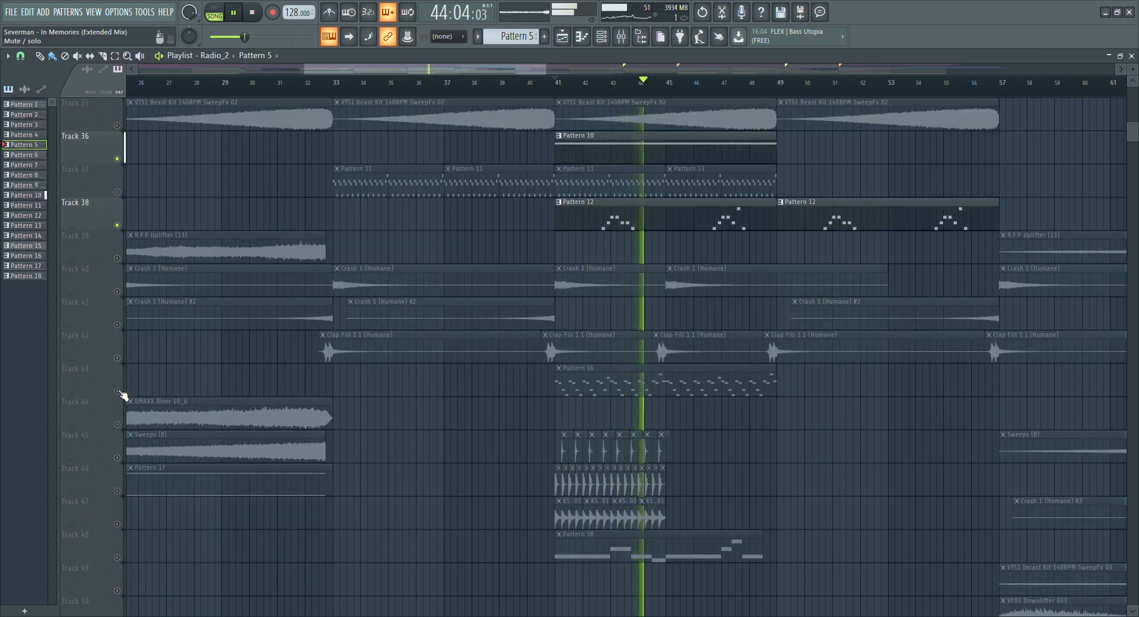
left_click(117, 392)
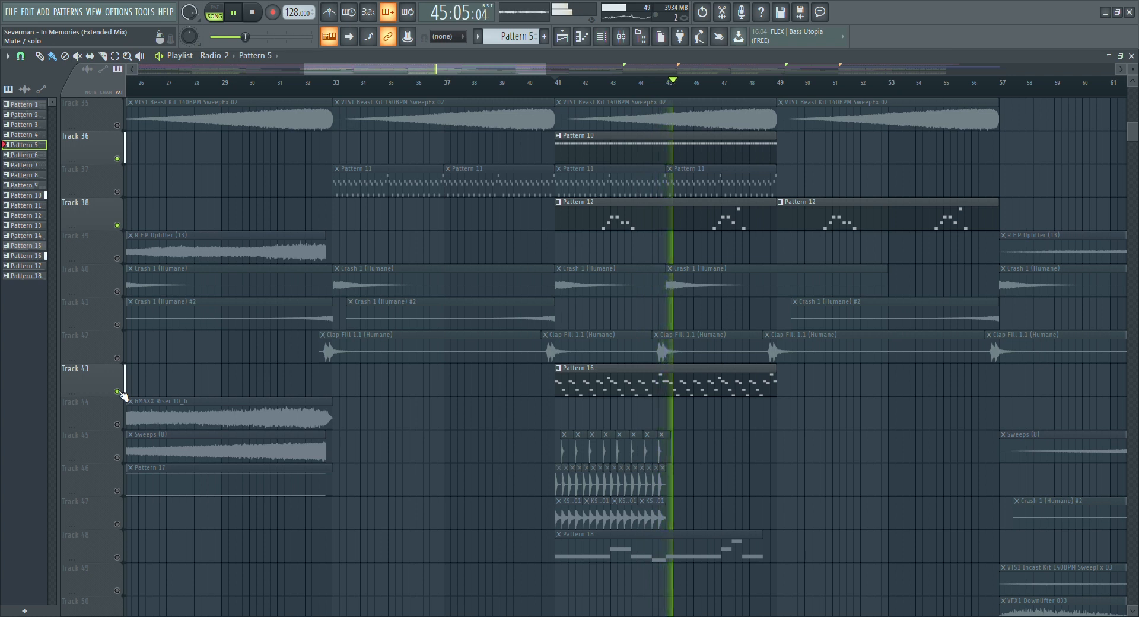
scroll(119, 396, "down", 2)
left_click(117, 490)
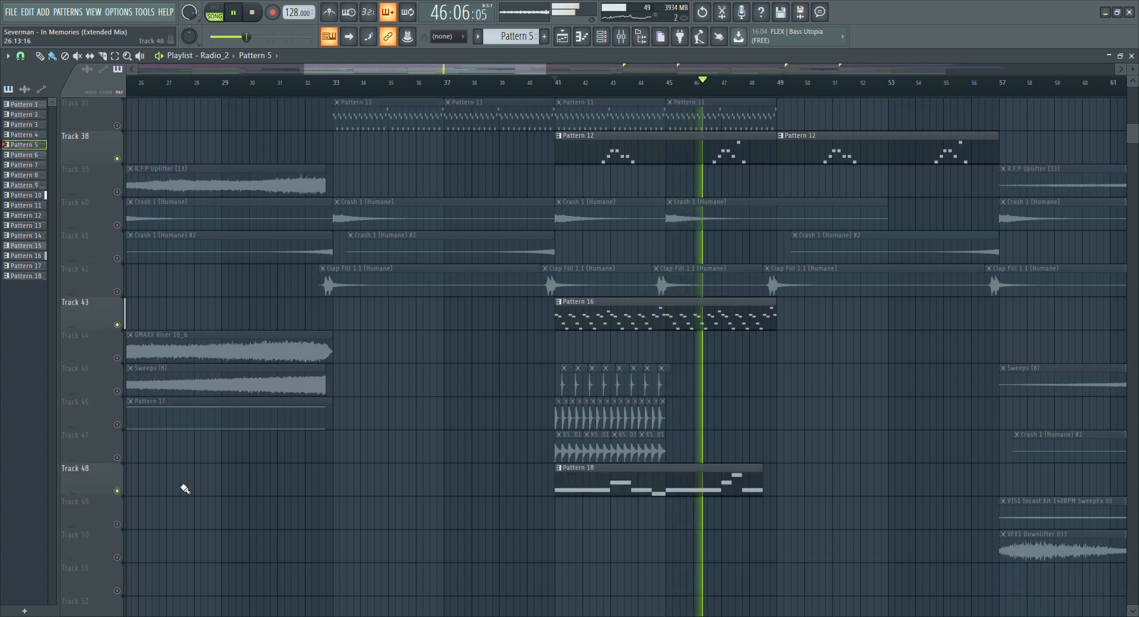
Replay from bar 41, turn on Tracks 29, 28 and 37 to layer them with the melodic patterns, and stop playback.
left_click(561, 86)
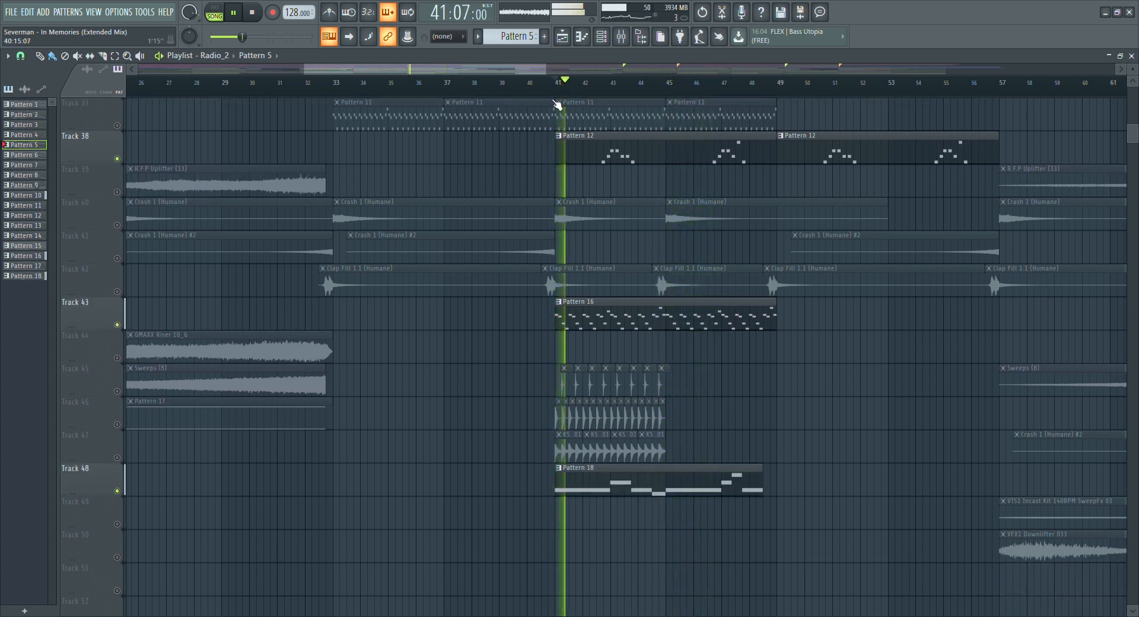
scroll(377, 371, "up", 4)
scroll(355, 372, "up", 9)
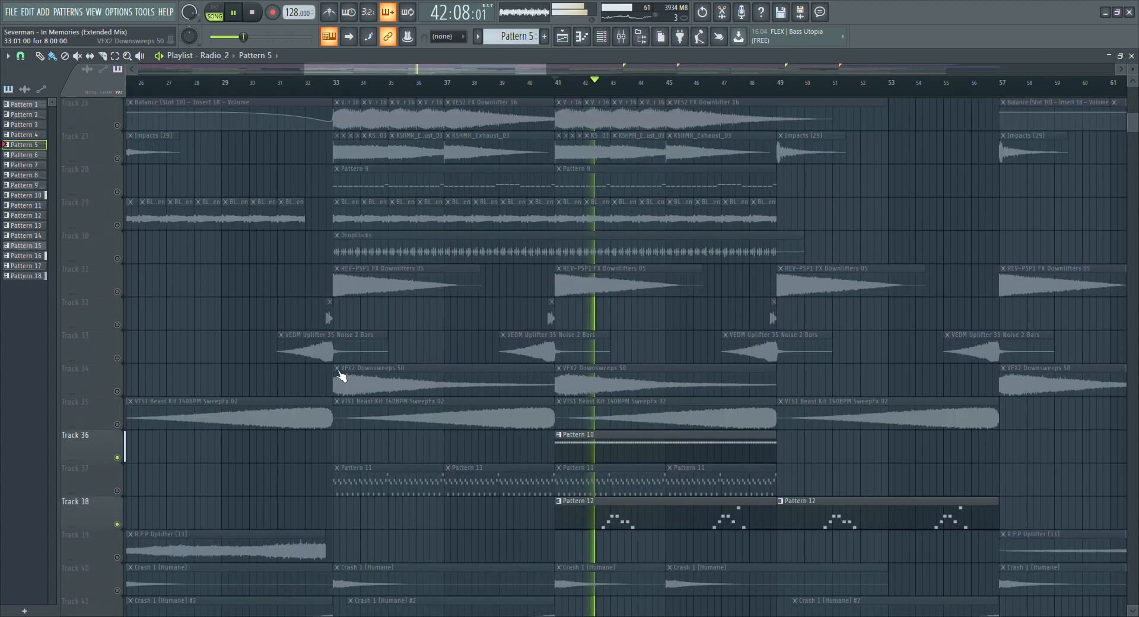
left_click(124, 295)
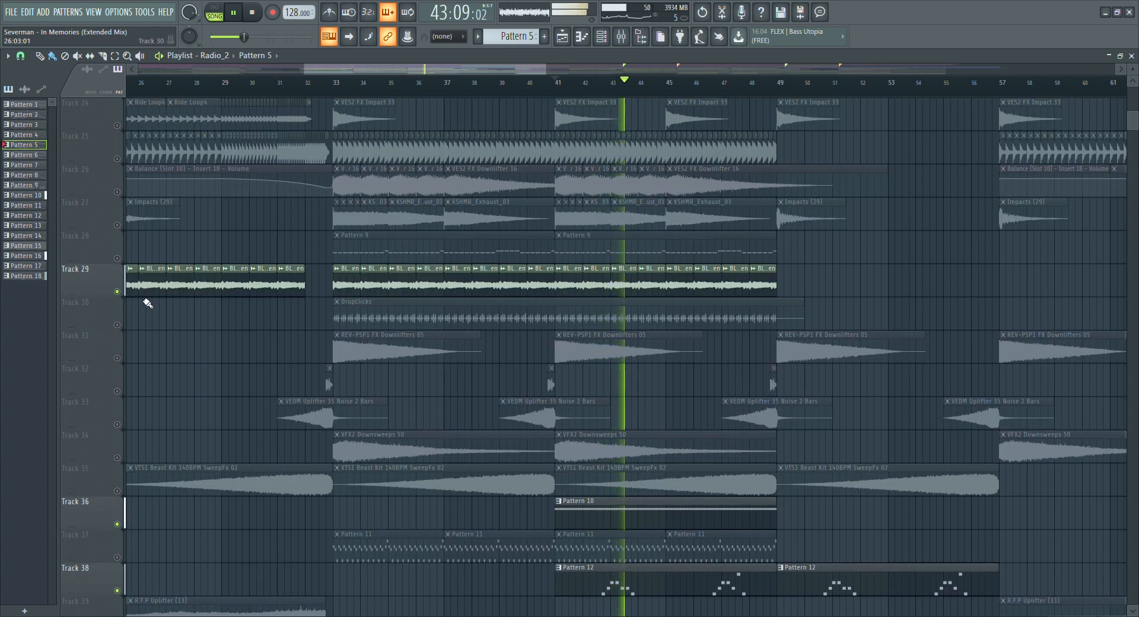
left_click(125, 262)
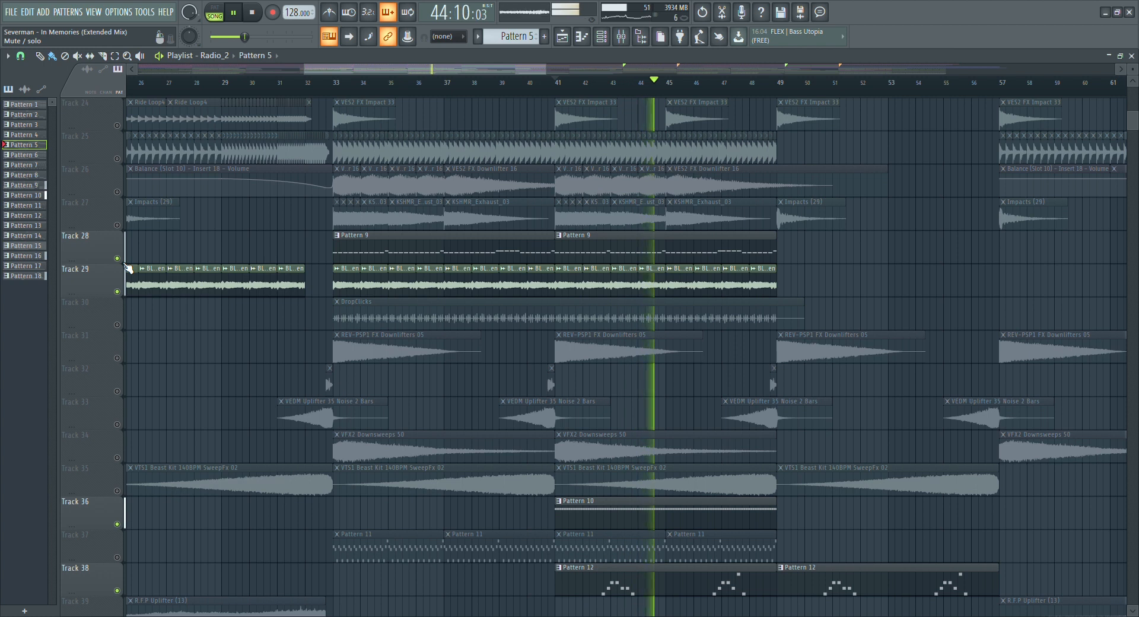
left_click(117, 557)
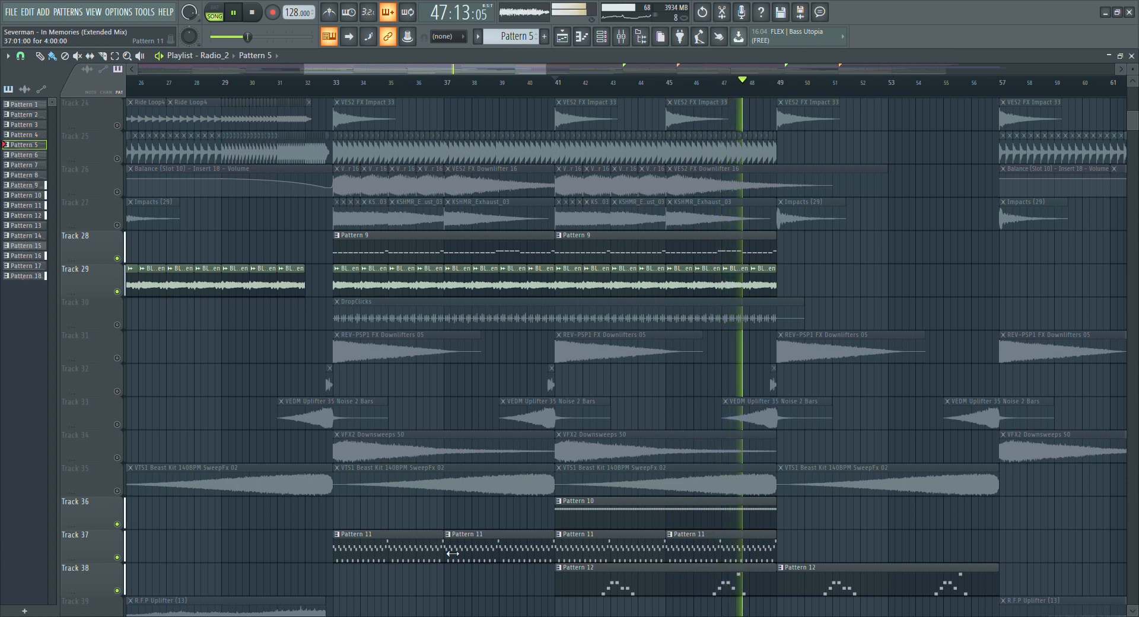
key("space")
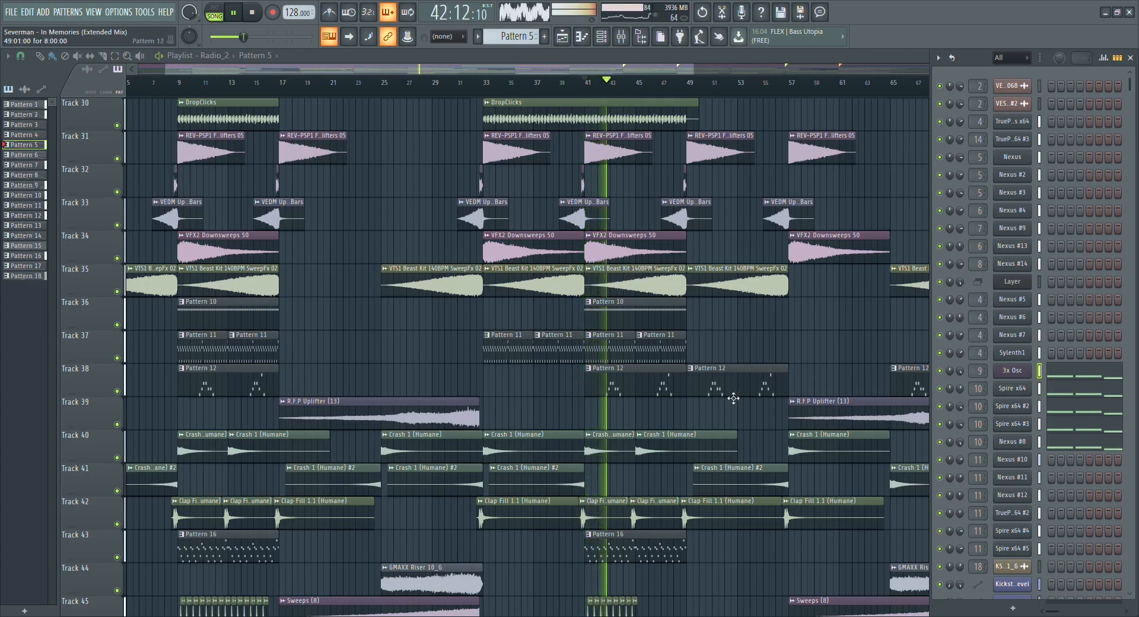
Look through the full arrangement up to Track 1 and on to the section from bar 49 during playback, with the channel rack hidden.
scroll(724, 386, "up", 3)
scroll(723, 385, "up", 14)
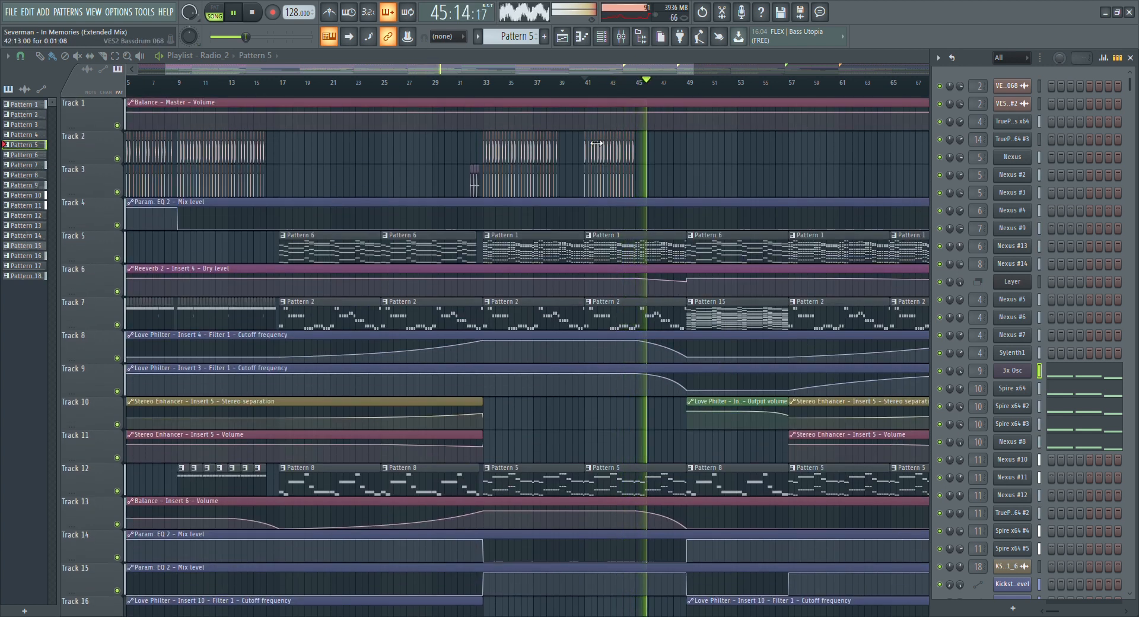
key("F6")
left_click_drag(562, 70, 602, 68)
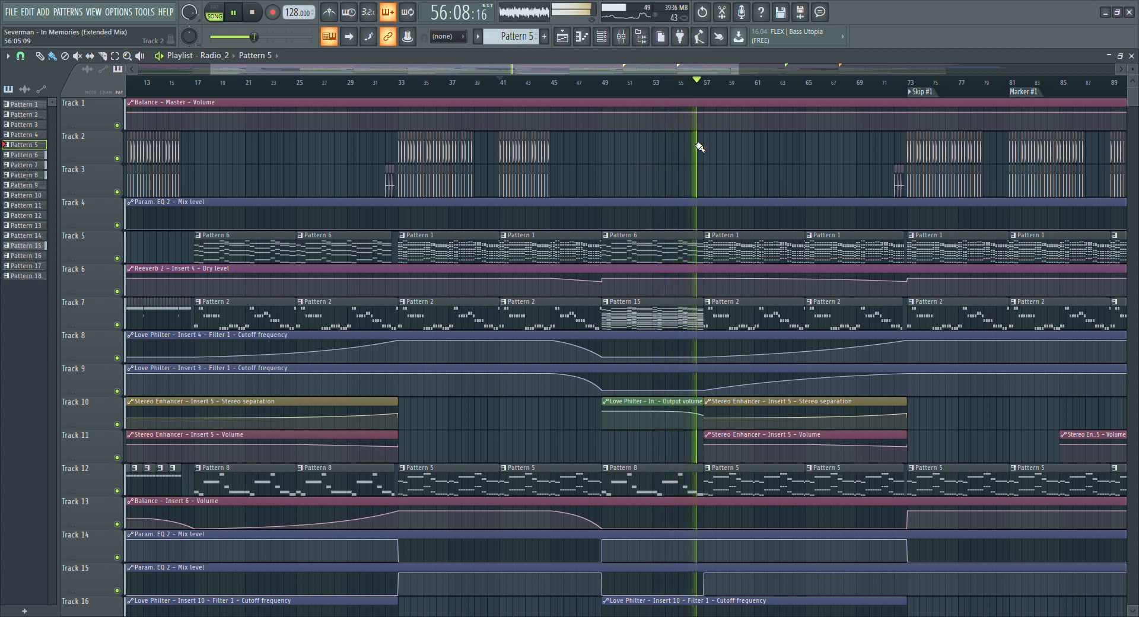
key("space")
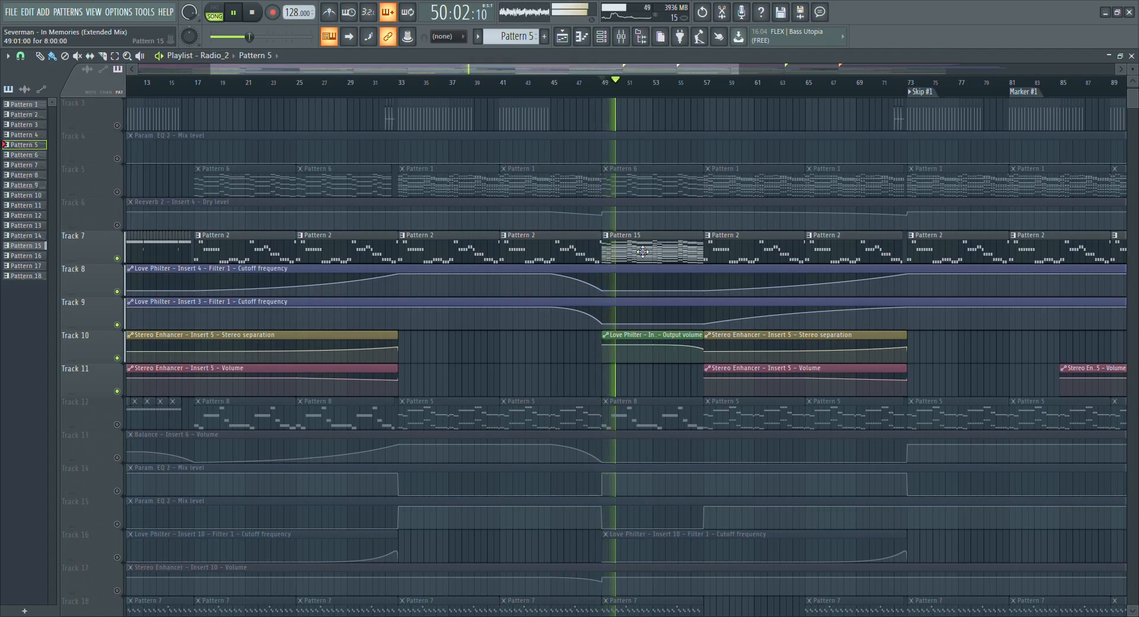
Select Pattern 15 on Track 7 and find its orchestral and FLEX instruments in the channel rack.
left_click(601, 40)
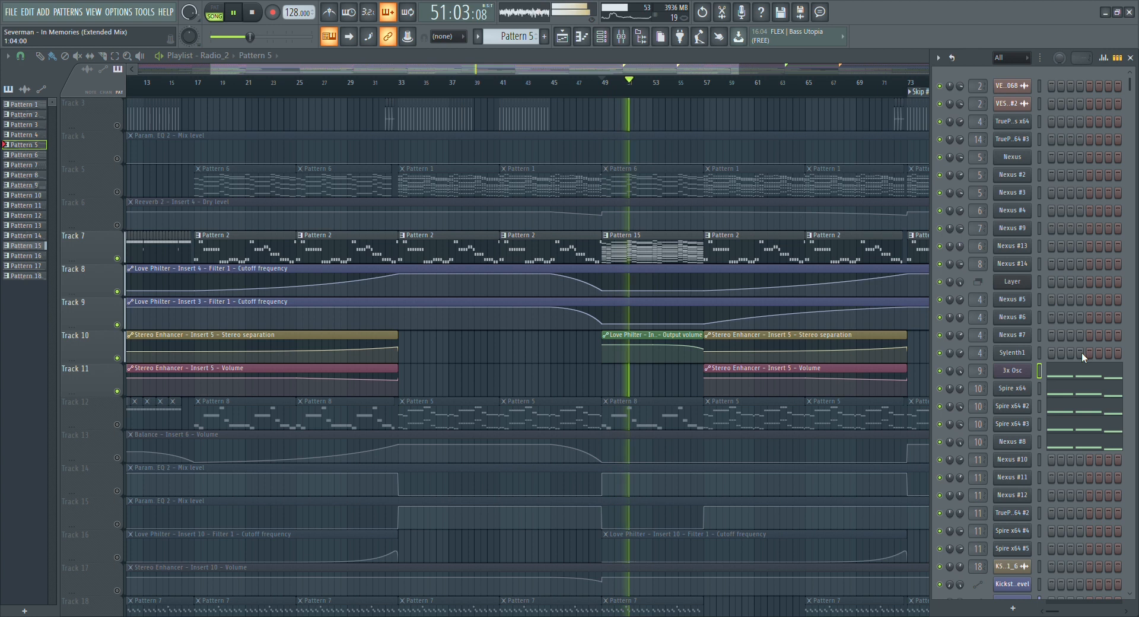
scroll(980, 333, "down", 6)
left_click(676, 250)
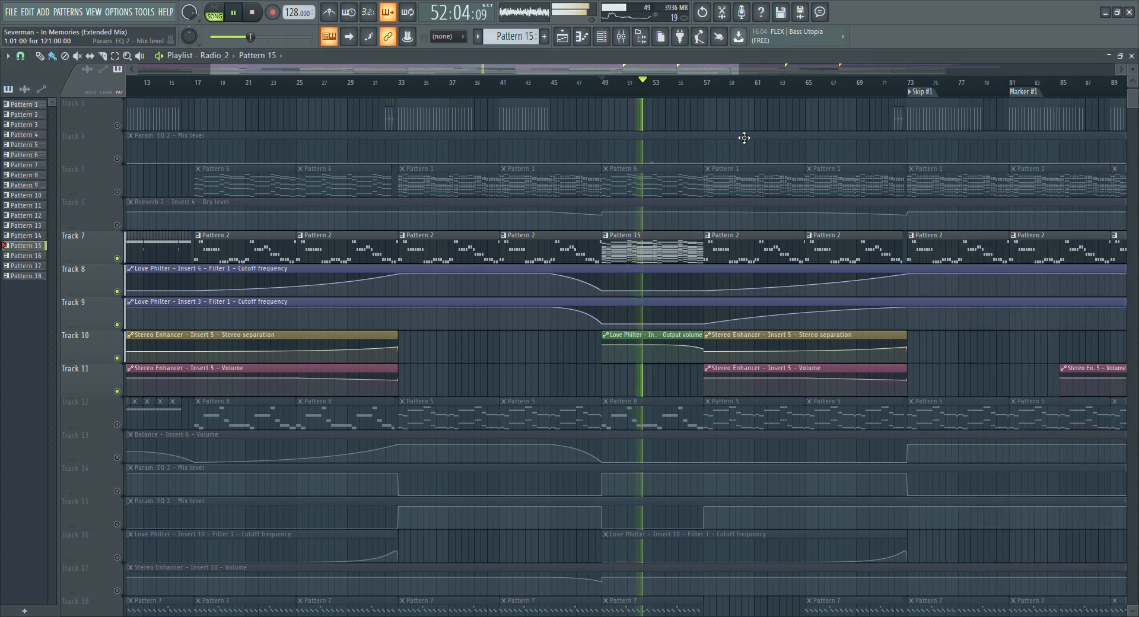
left_click(602, 37)
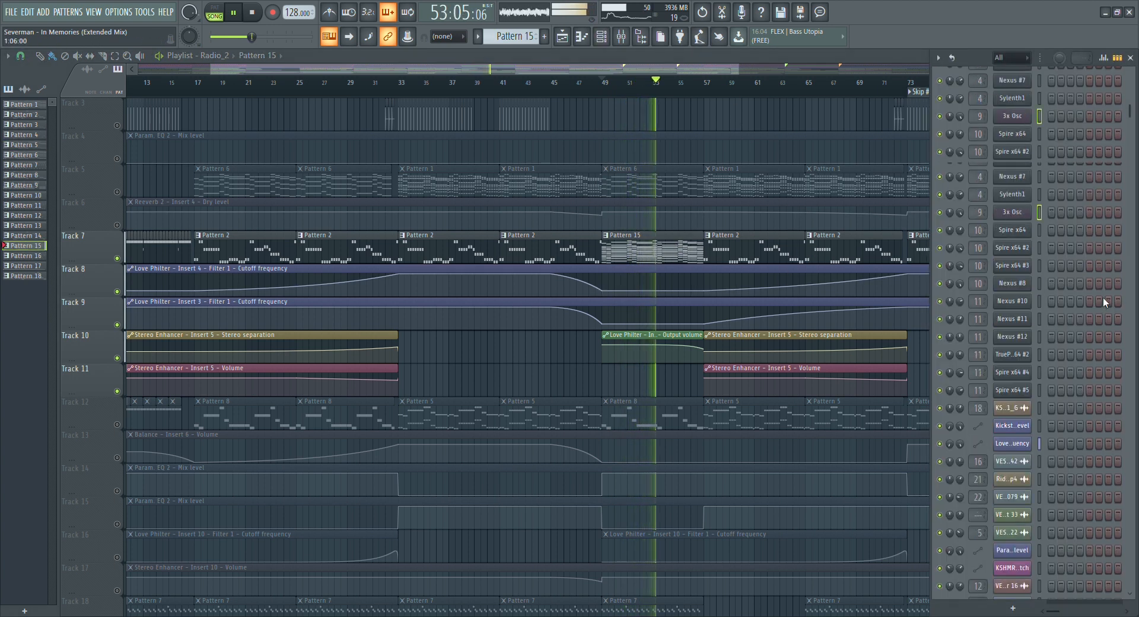
scroll(1102, 297, "down", 10)
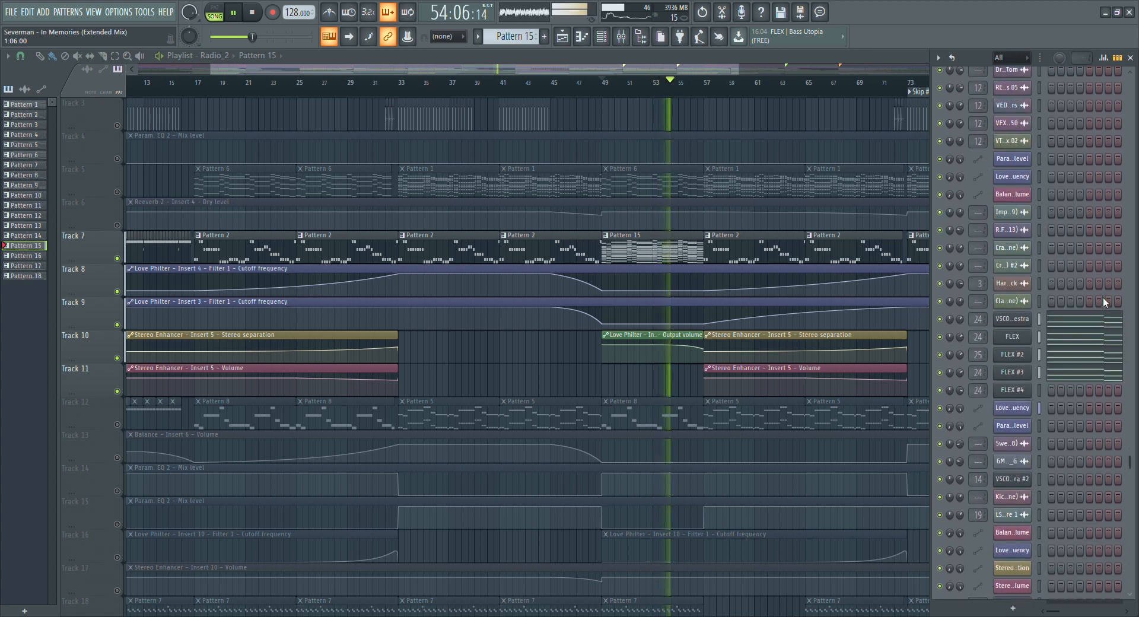